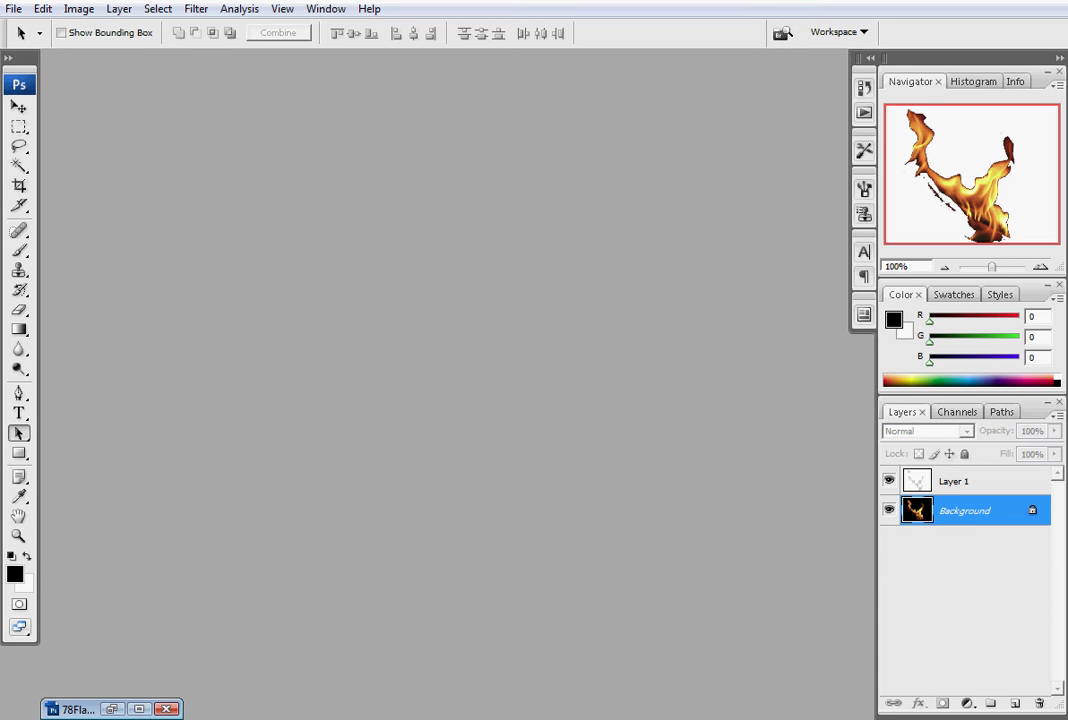
Centre and enlarge the 78FlamingSword1.jpg window so grey space surrounds the photo
drag(197, 103, 380, 140)
drag(536, 506, 761, 618)
drag(494, 125, 416, 85)
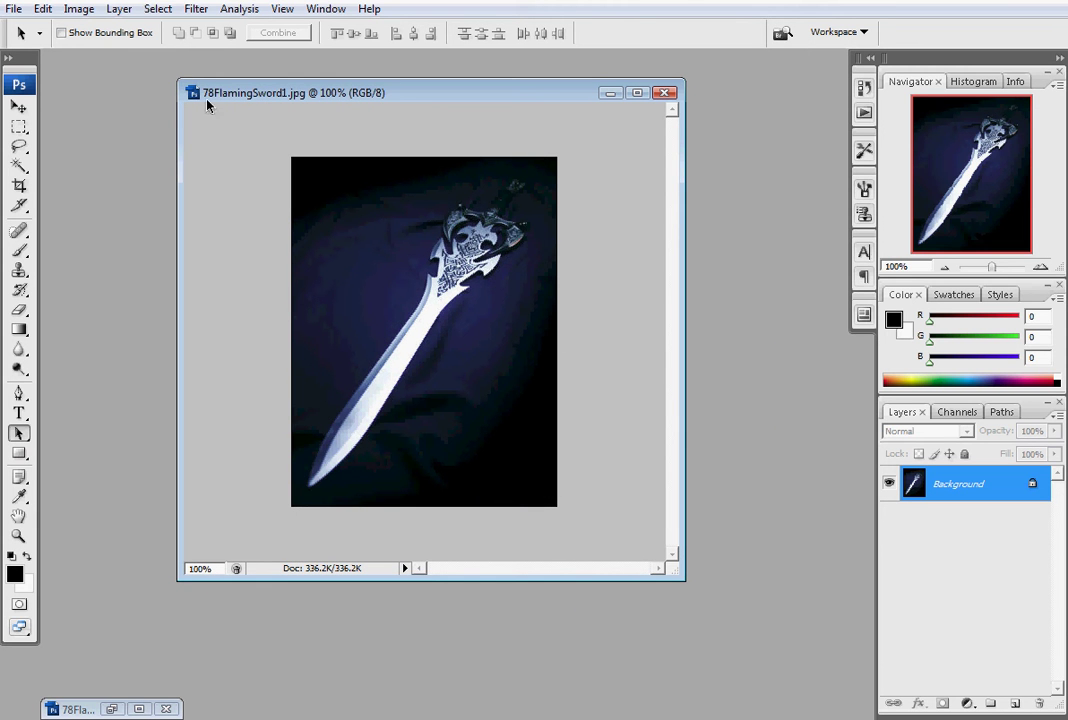
Apply Levels on the Blue channel with input black 70 and white 221
click(84, 11)
mouse_move(103, 54)
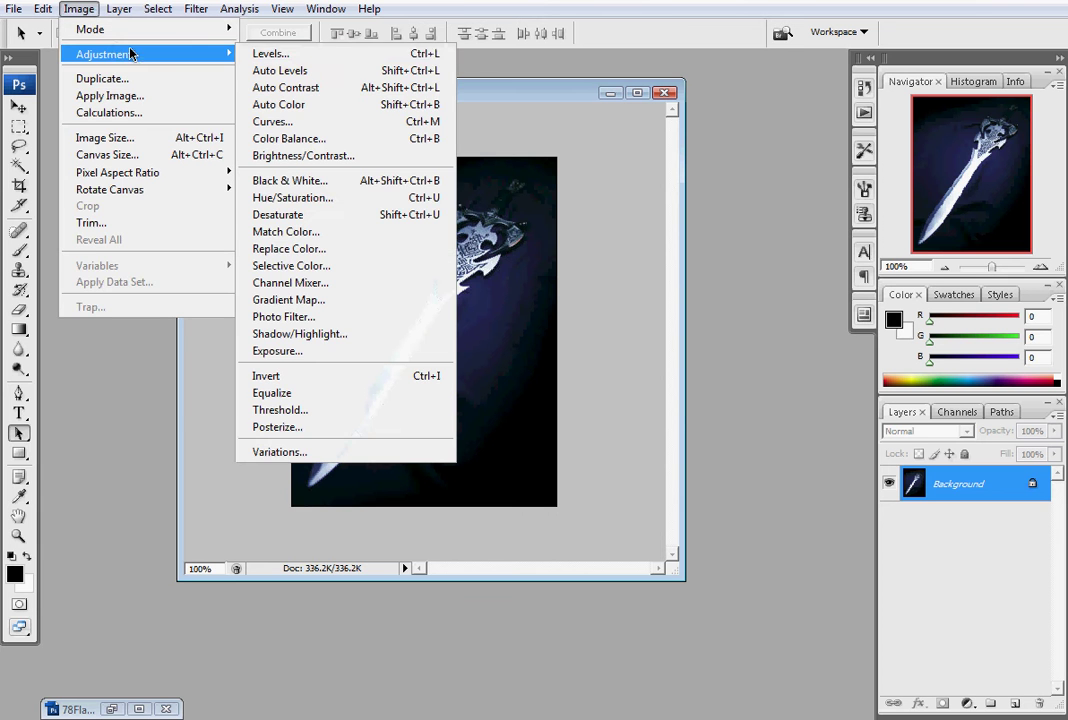
click(310, 53)
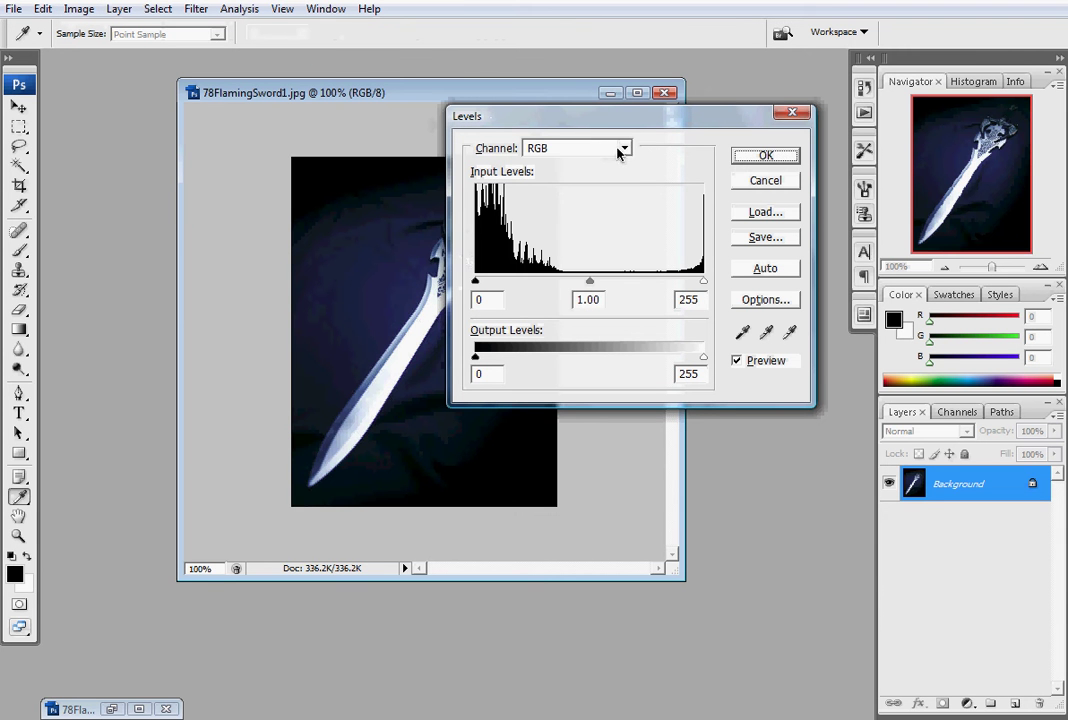
click(620, 150)
click(603, 209)
drag(476, 282, 538, 284)
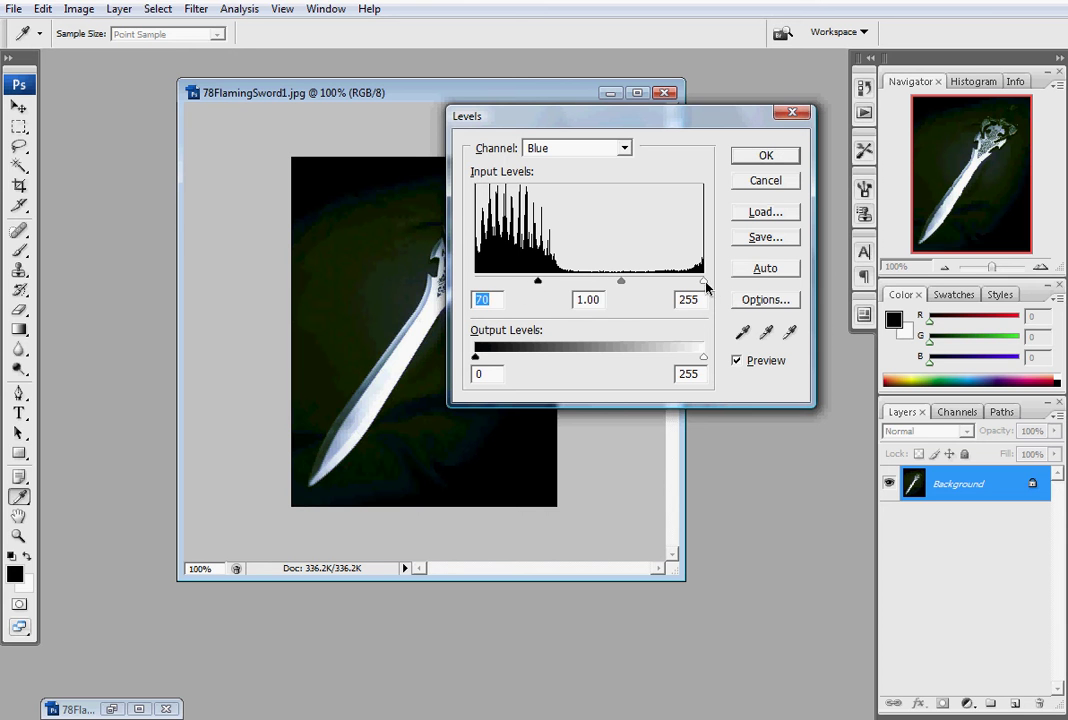
drag(702, 282, 639, 283)
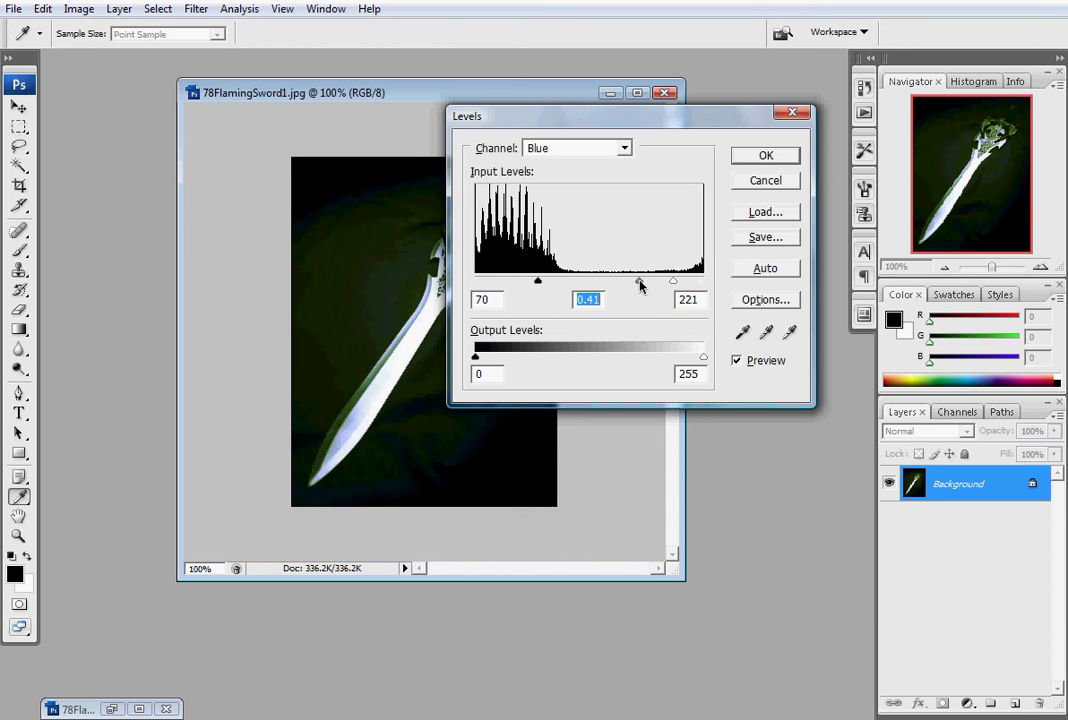
click(772, 158)
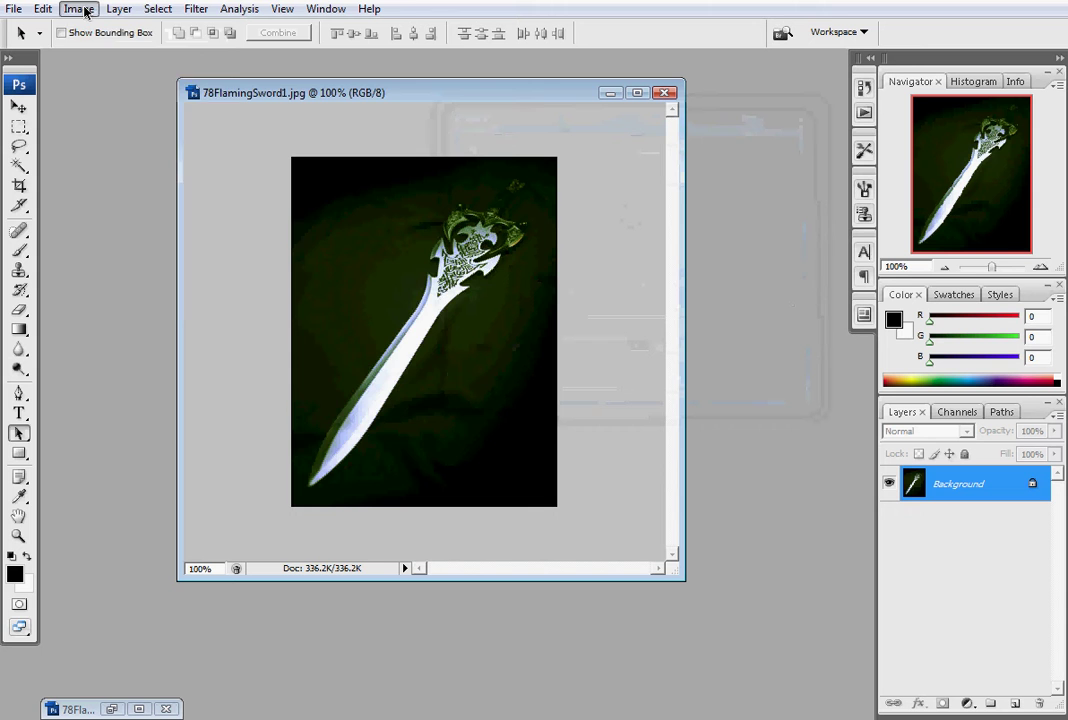
Try a first Curves adjustment, then cancel it
click(78, 9)
mouse_move(110, 62)
click(275, 121)
drag(549, 119, 675, 185)
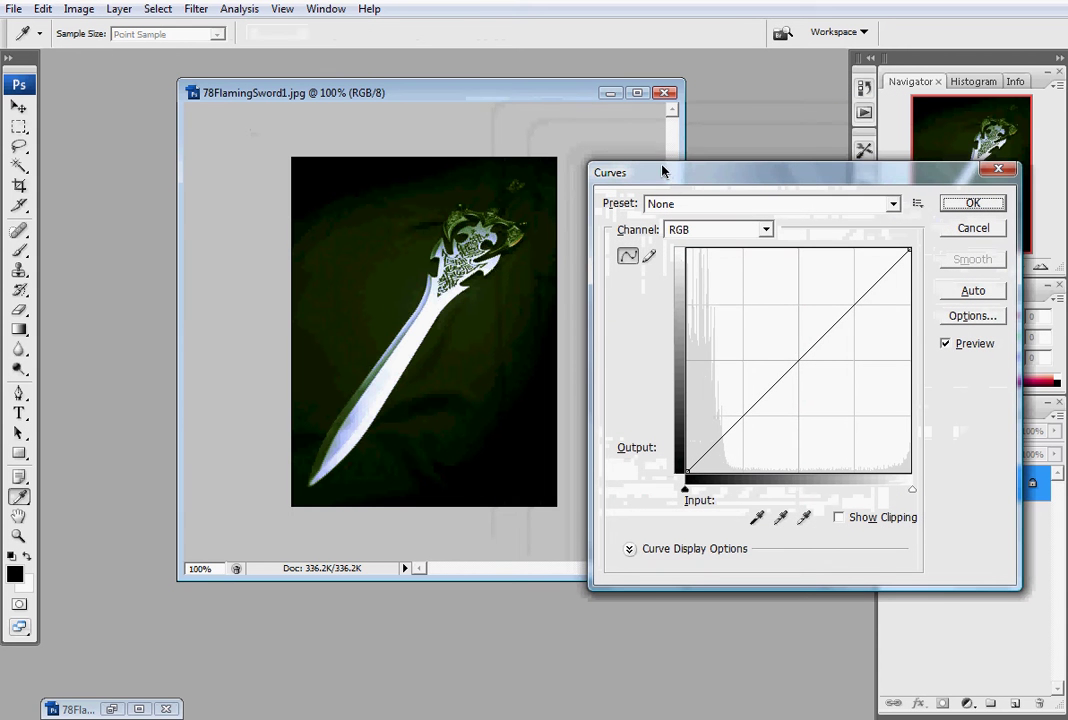
mouse_move(722, 411)
mouse_down()
mouse_move(695, 392)
mouse_move(725, 391)
mouse_move(717, 410)
mouse_up()
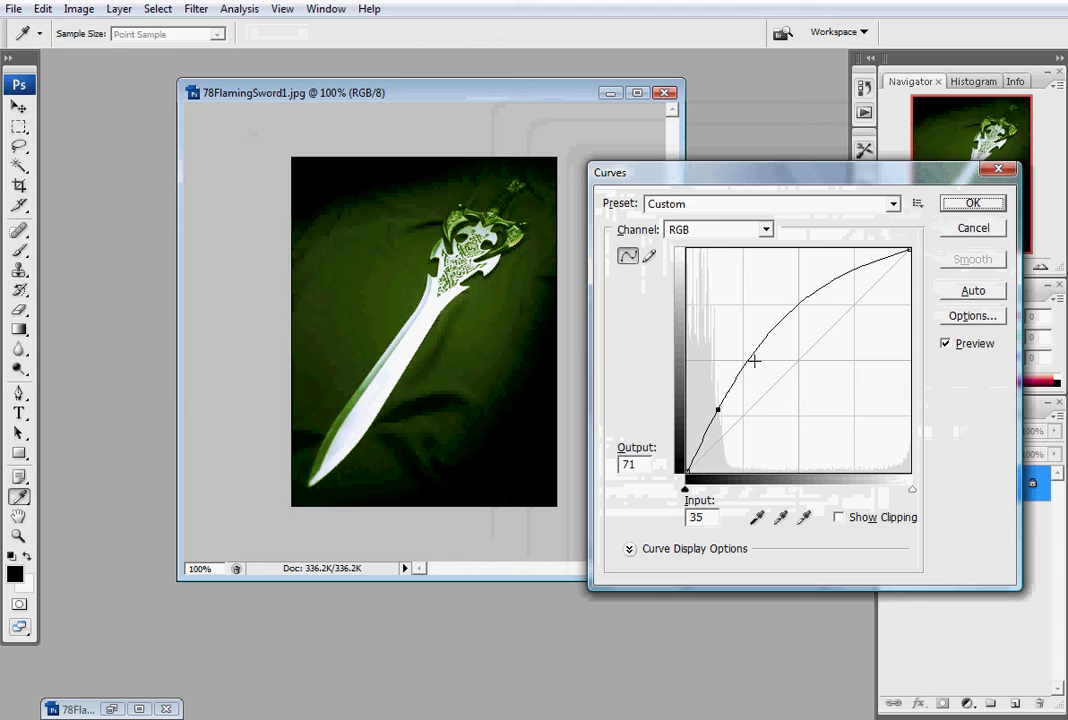
mouse_move(754, 361)
mouse_down()
mouse_move(760, 383)
mouse_move(799, 350)
mouse_move(806, 357)
mouse_up()
click(991, 228)
Apply Curves with points near 35/50 and 163/175 to lift the midtones
click(88, 10)
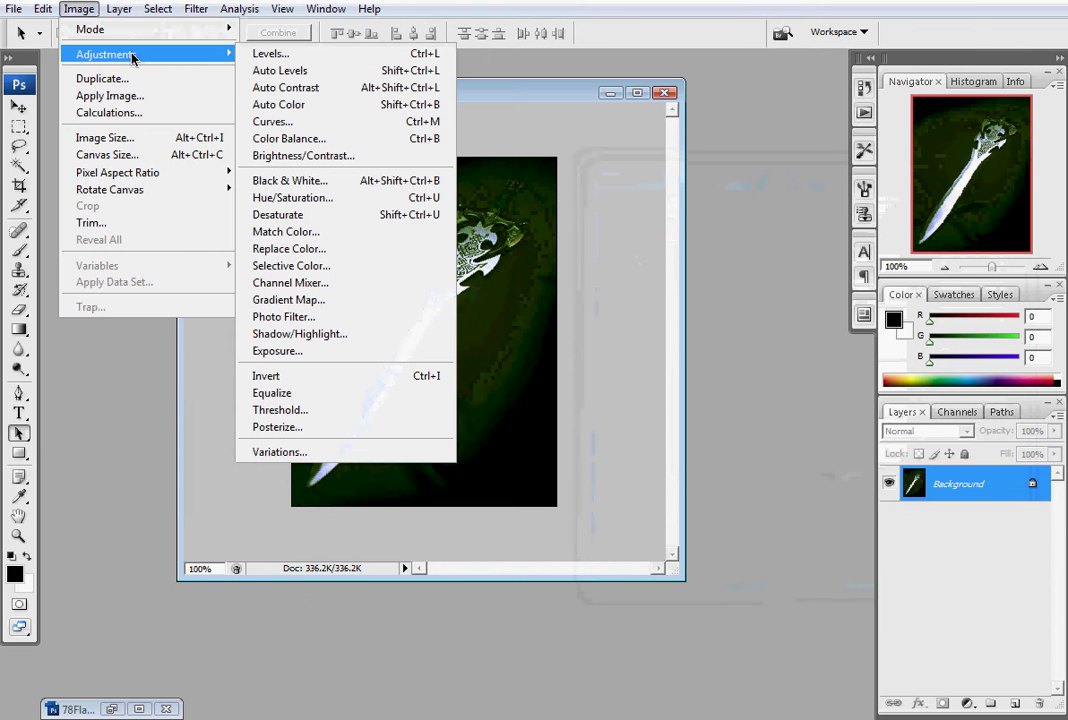
click(286, 126)
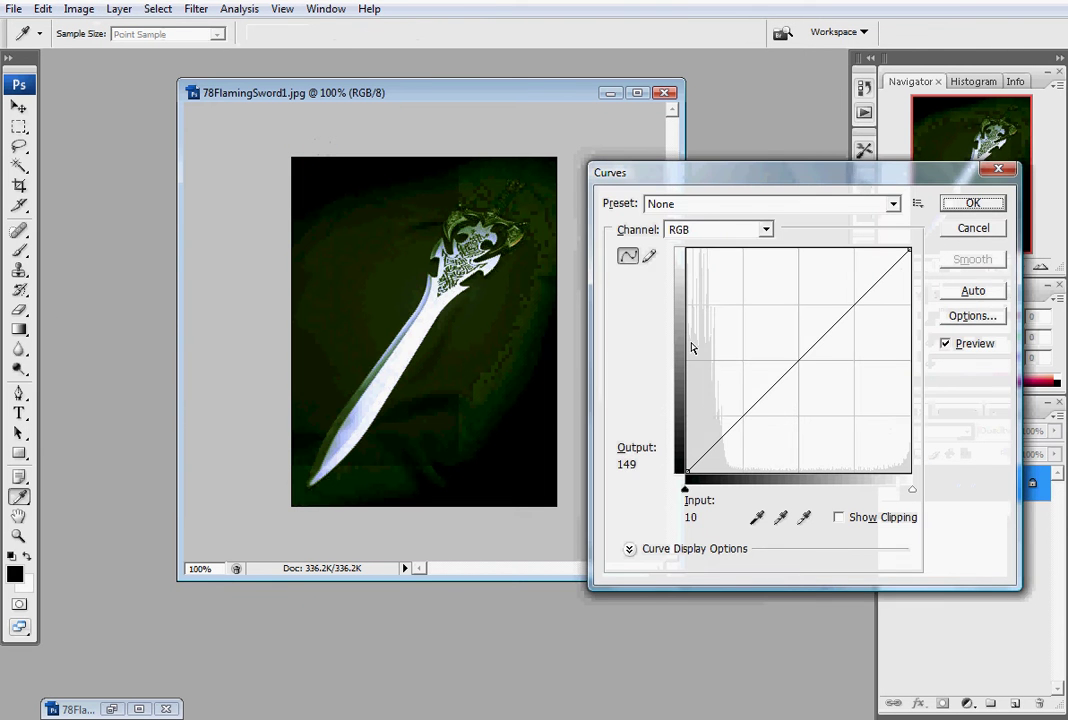
drag(715, 424, 717, 427)
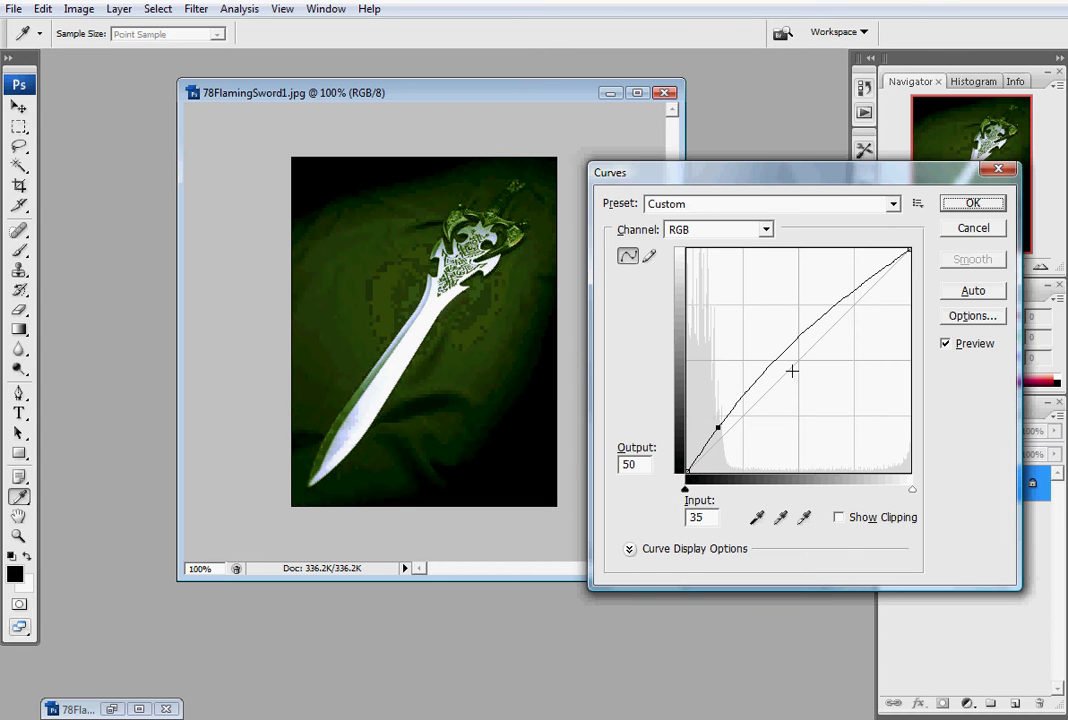
drag(819, 319, 829, 319)
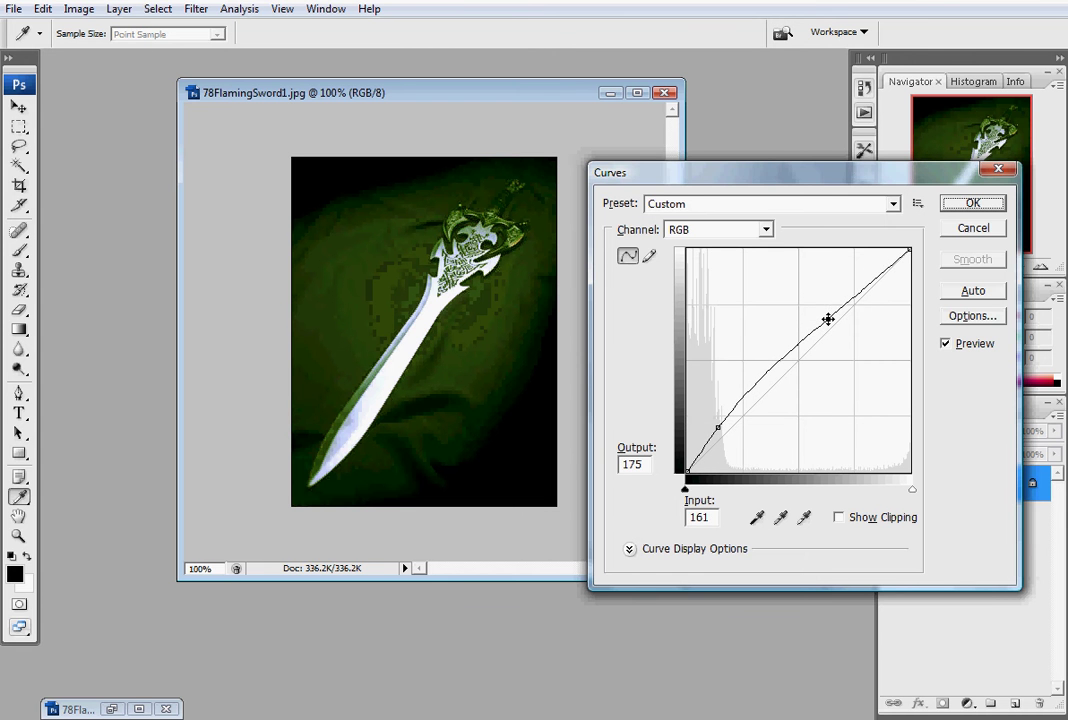
click(966, 205)
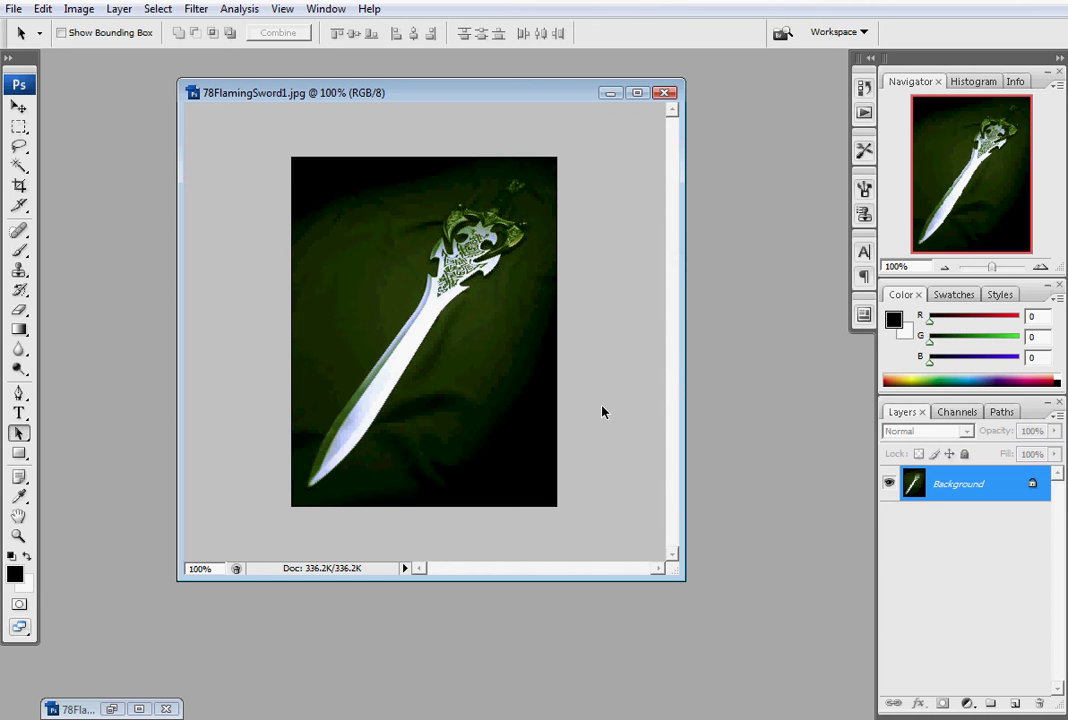
Duplicate the photo to Layer 1 and give it a 5-pixel Gaussian Blur
key(ctrl+j)
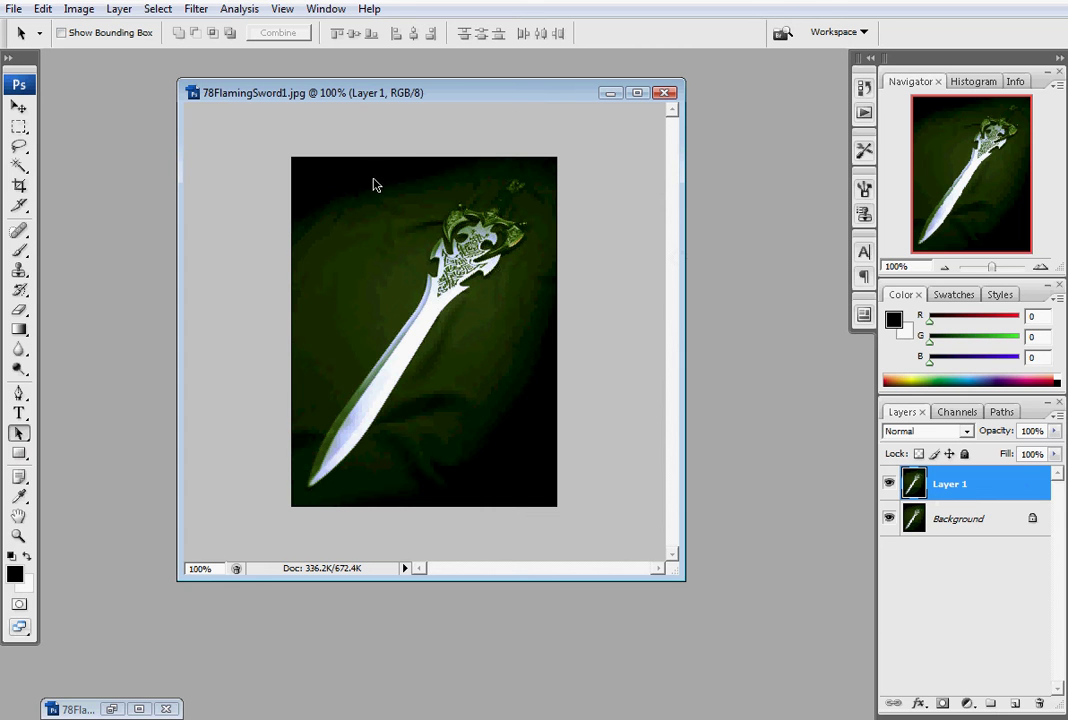
click(196, 9)
mouse_move(260, 189)
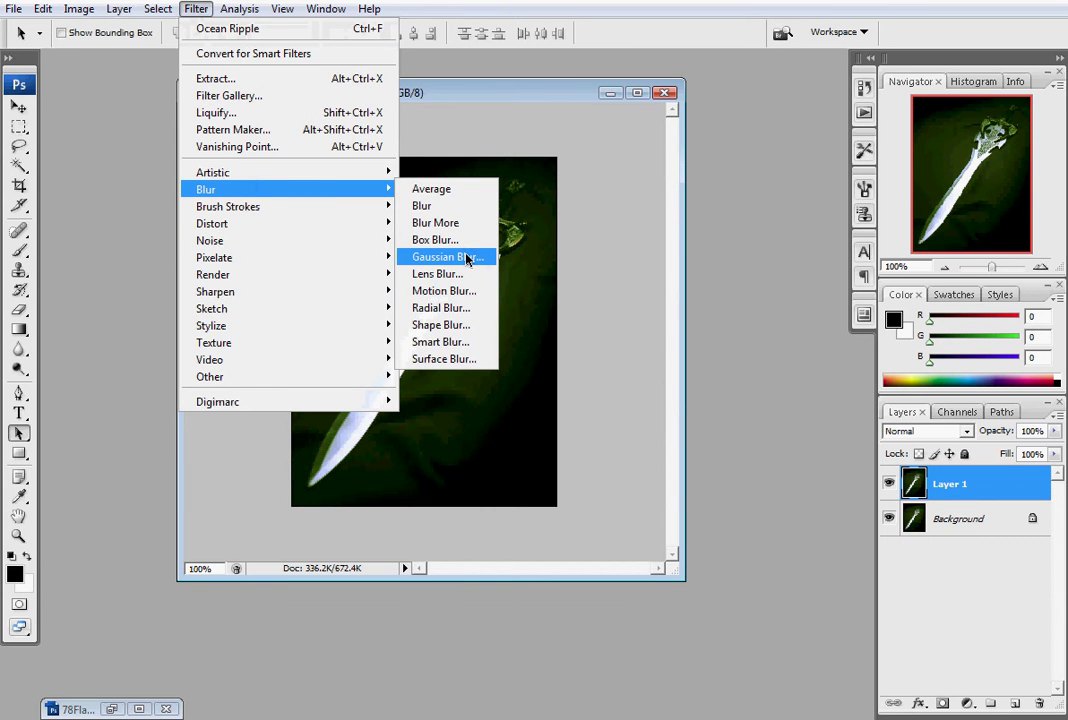
click(467, 257)
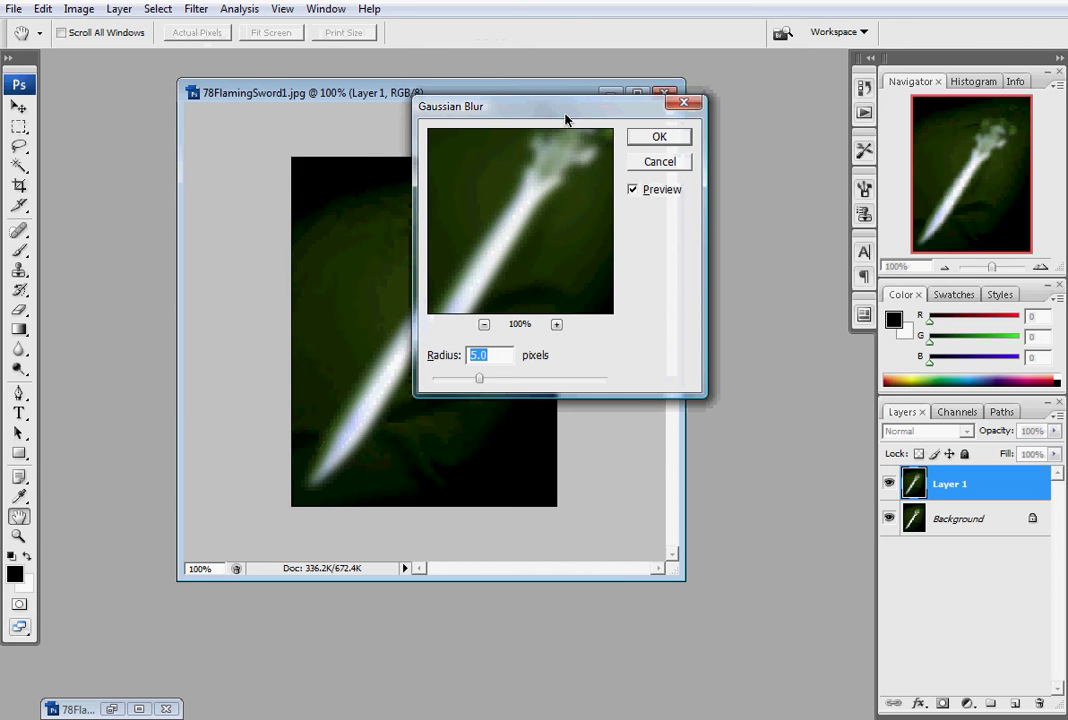
drag(498, 114, 704, 169)
click(678, 421)
click(836, 205)
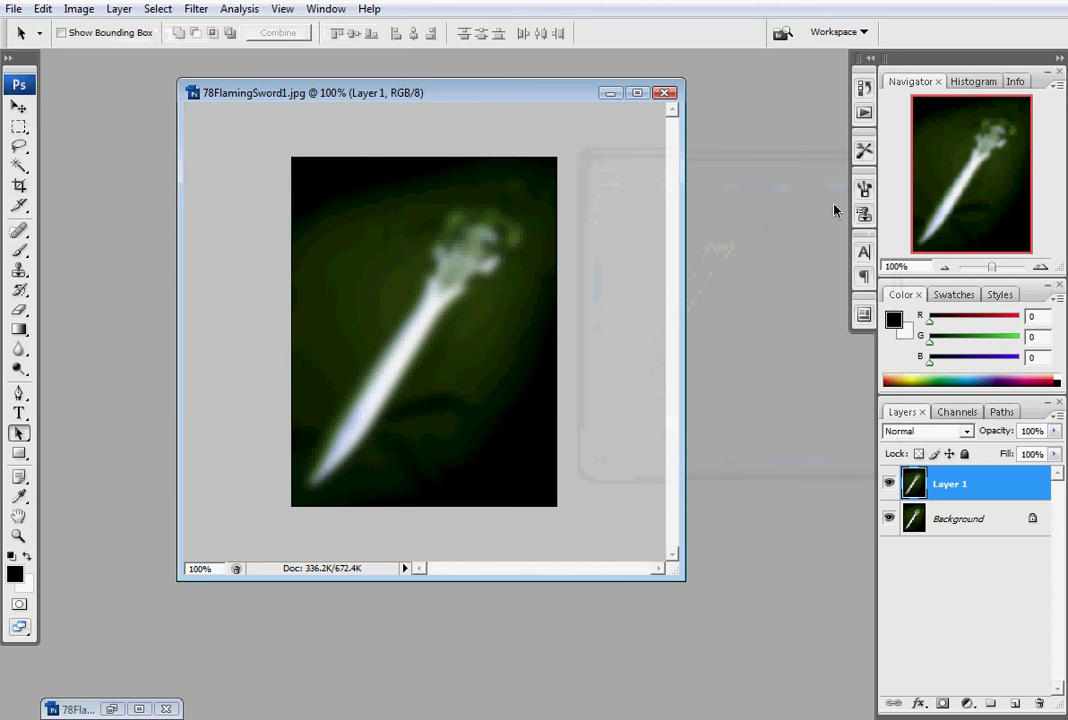
Apply the Glowing Edges filter to Layer 1
click(194, 9)
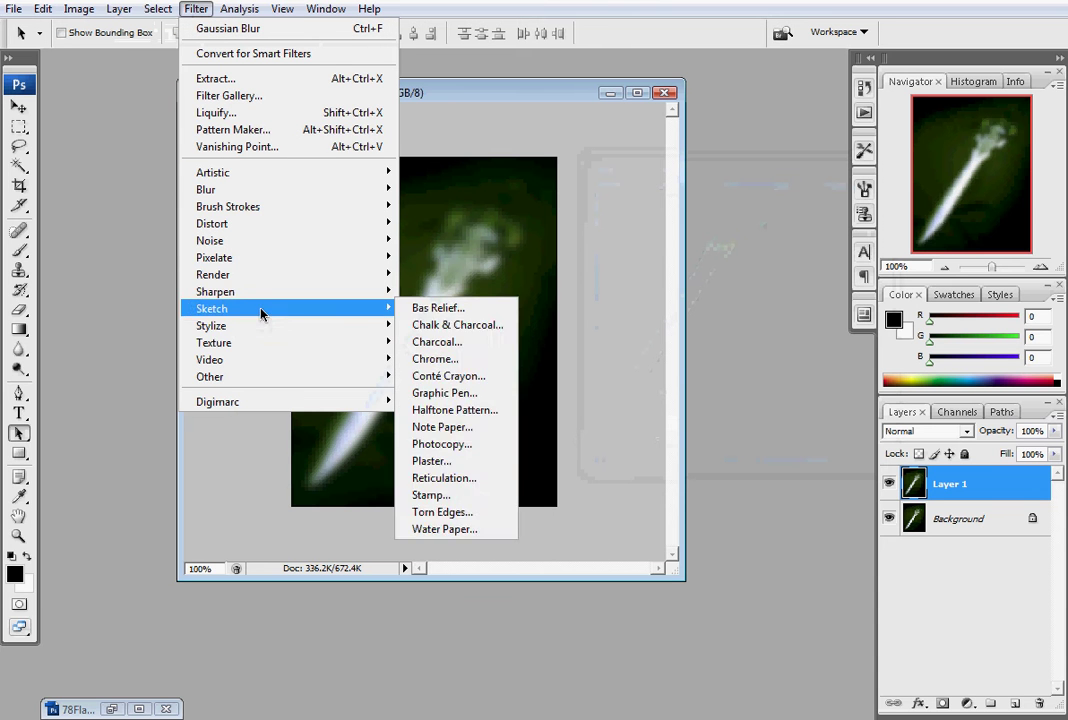
mouse_move(211, 325)
click(450, 393)
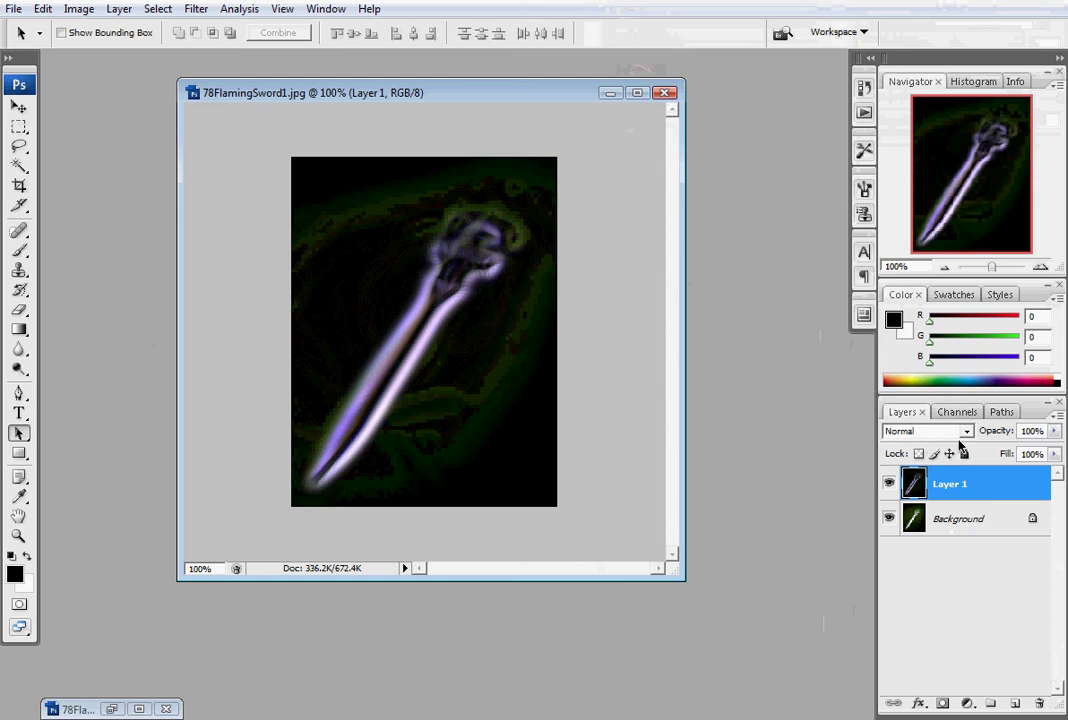
Set Layer 1's blend mode to Screen
click(964, 431)
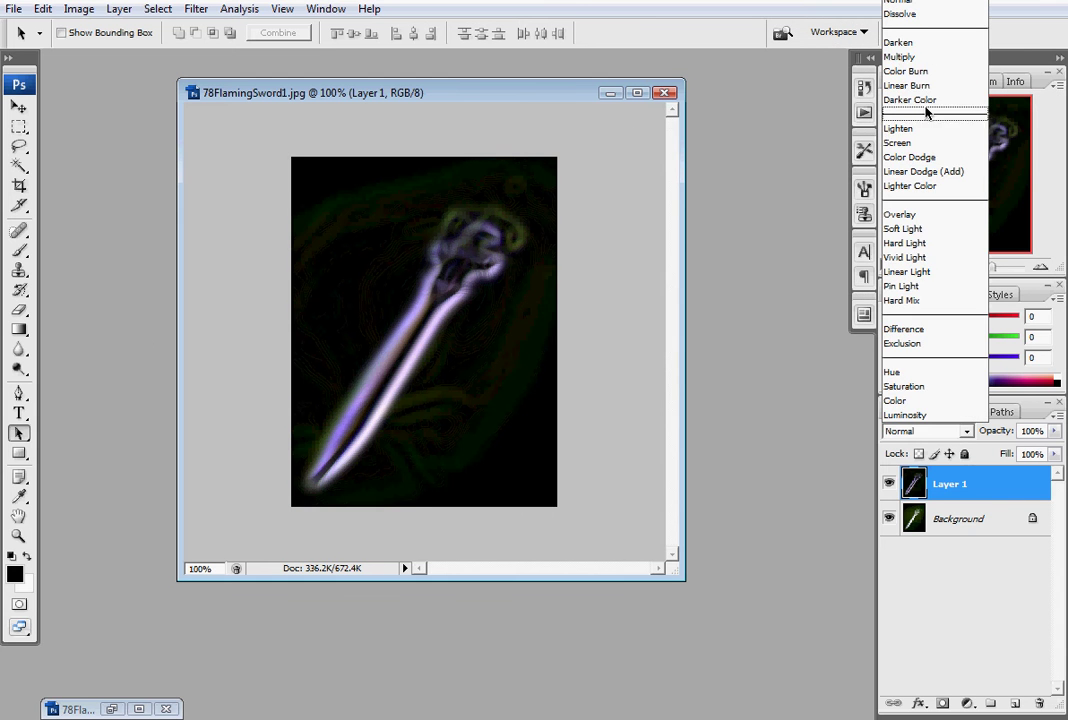
click(912, 143)
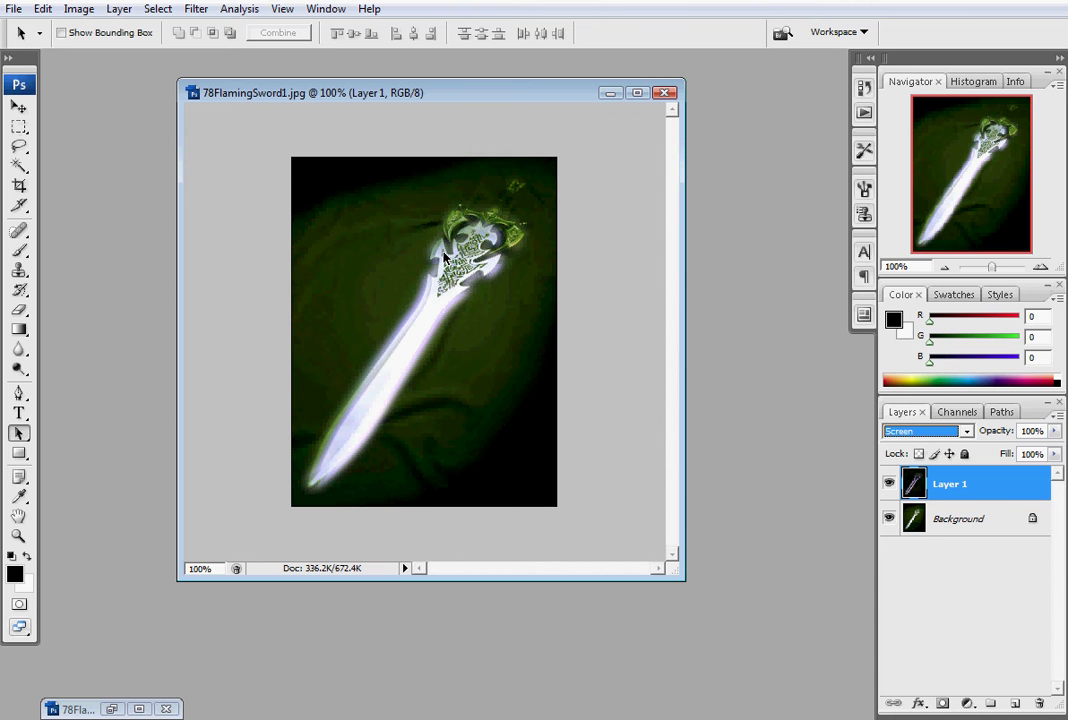
click(268, 187)
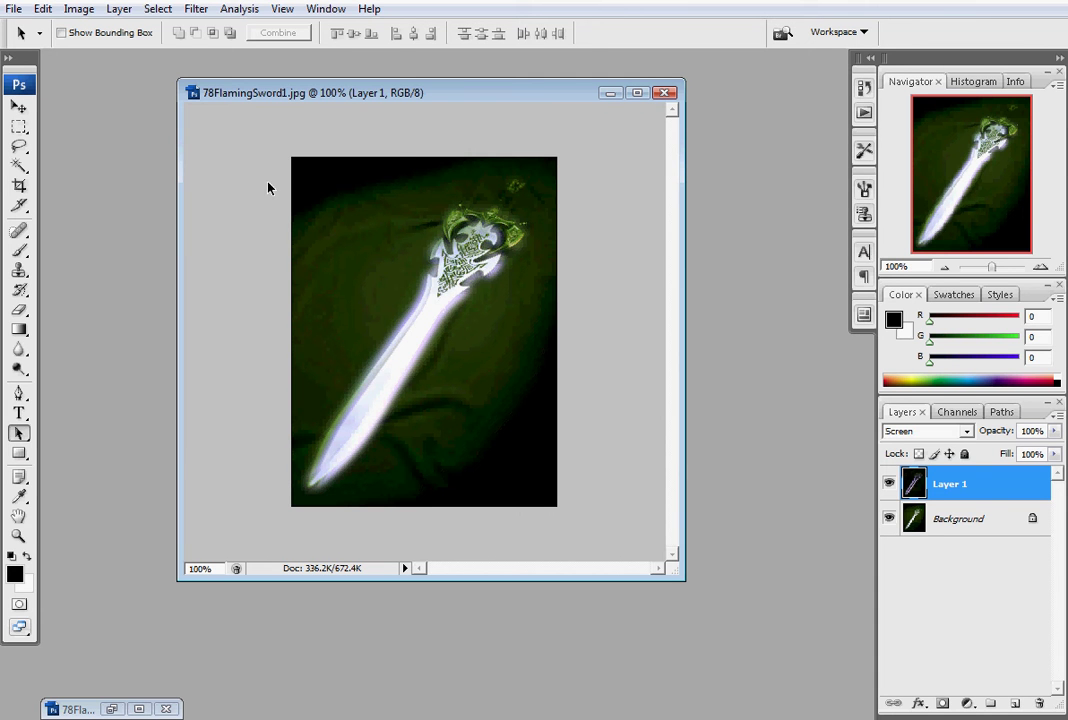
Apply Ocean Ripple to Layer 1 with Ripple Size 7 and Magnitude 8
click(196, 9)
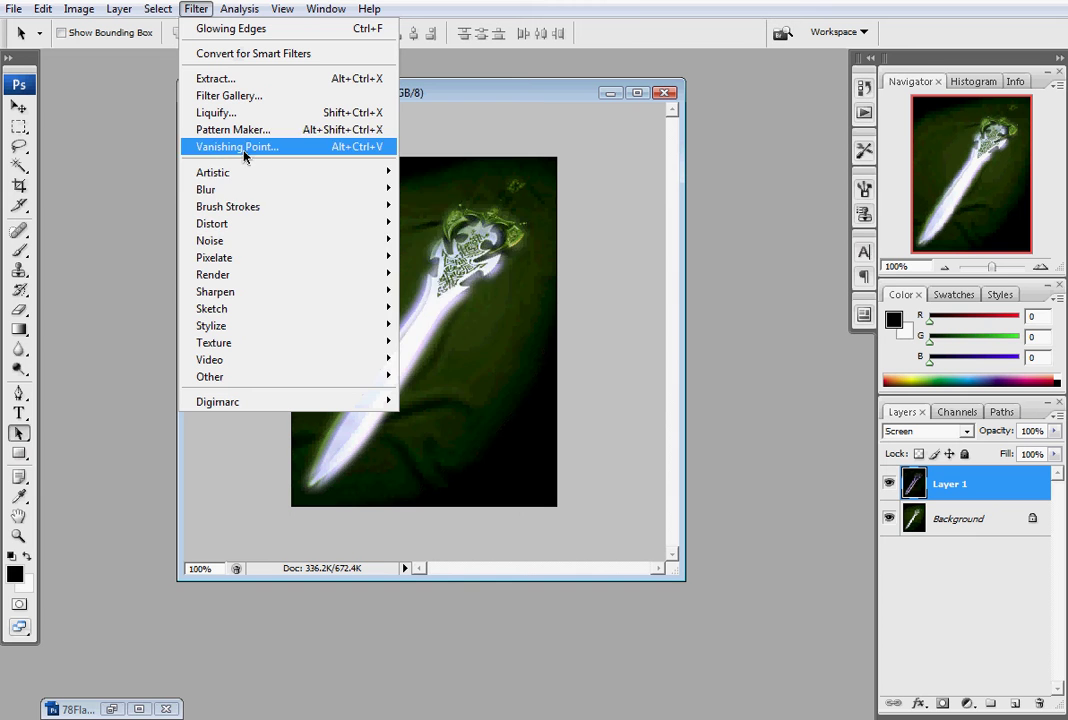
mouse_move(285, 223)
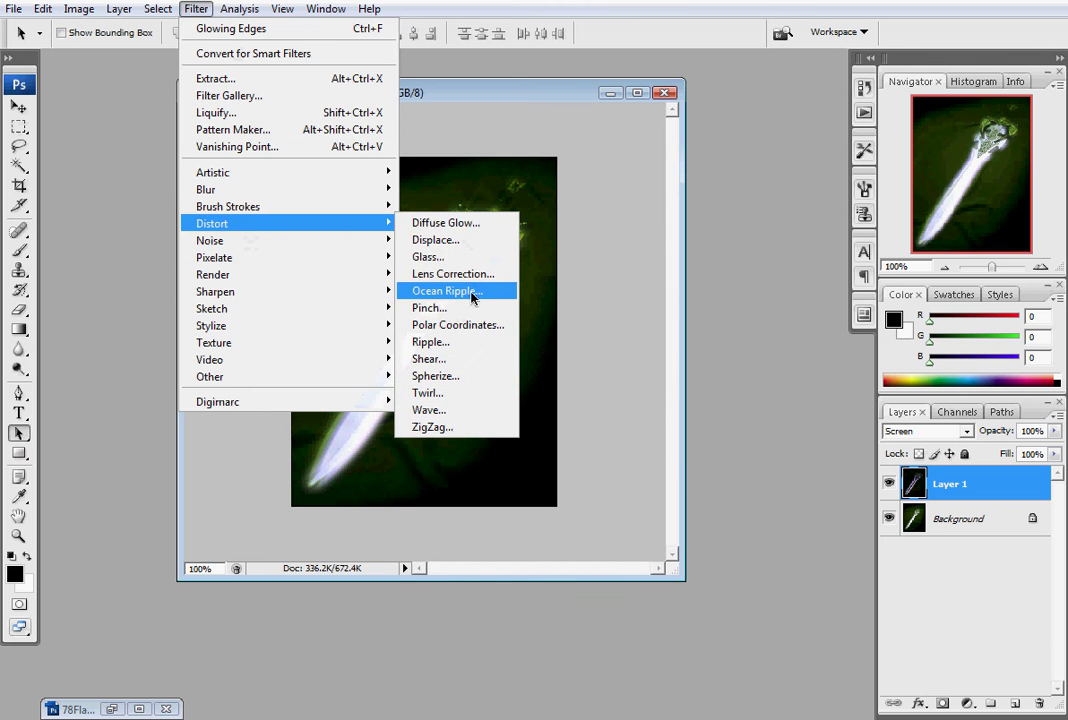
click(468, 291)
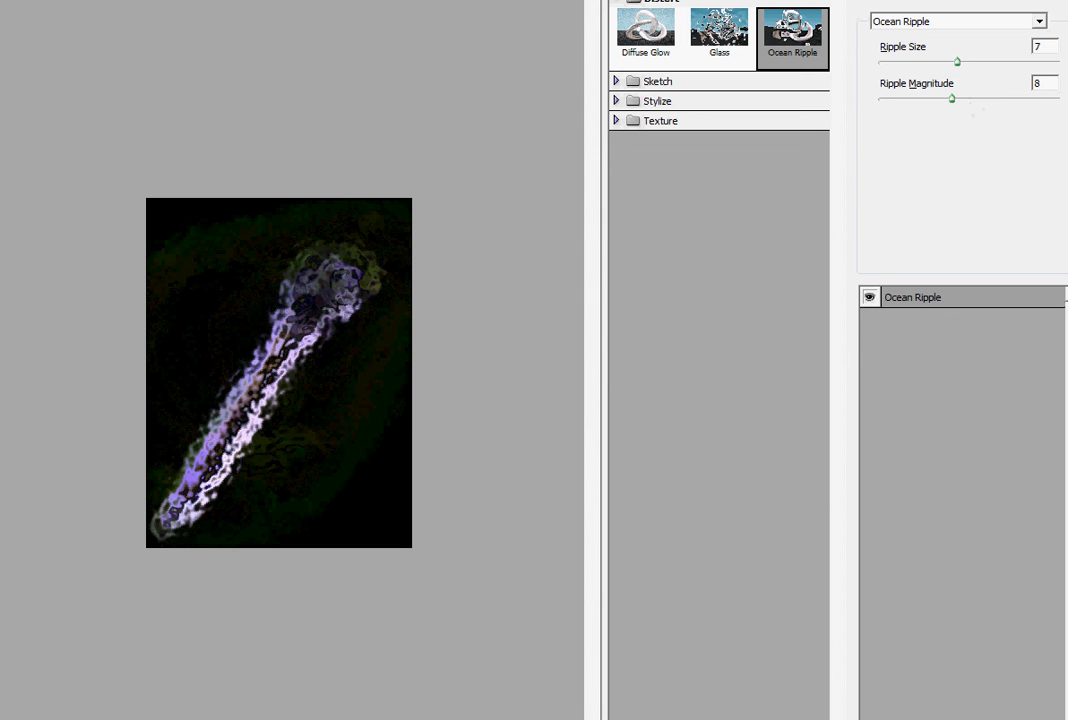
key(Return)
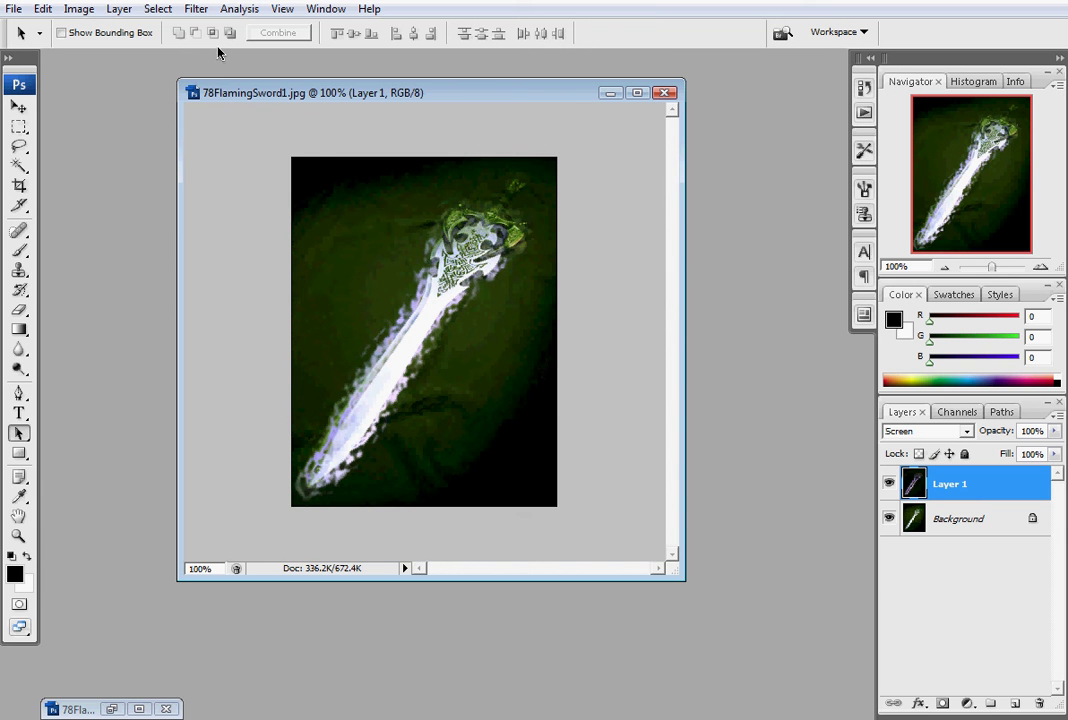
Begin a Color Balance on Layer 1, shifting Cyan/Red toward red and tweaking the other sliders
click(117, 9)
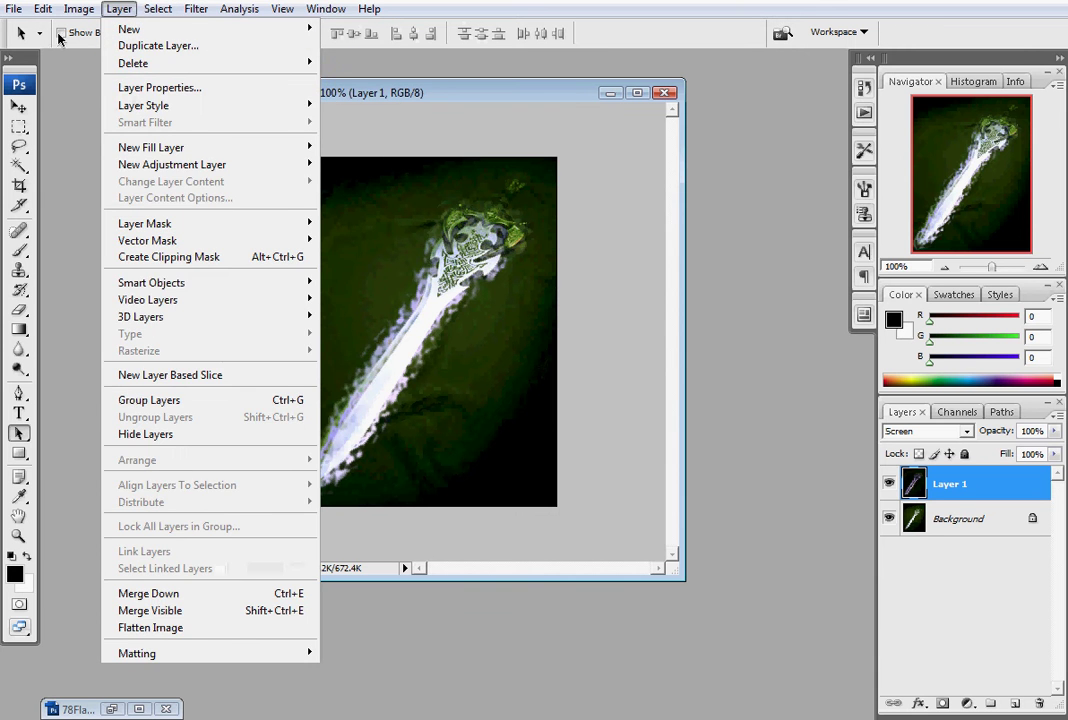
mouse_move(148, 54)
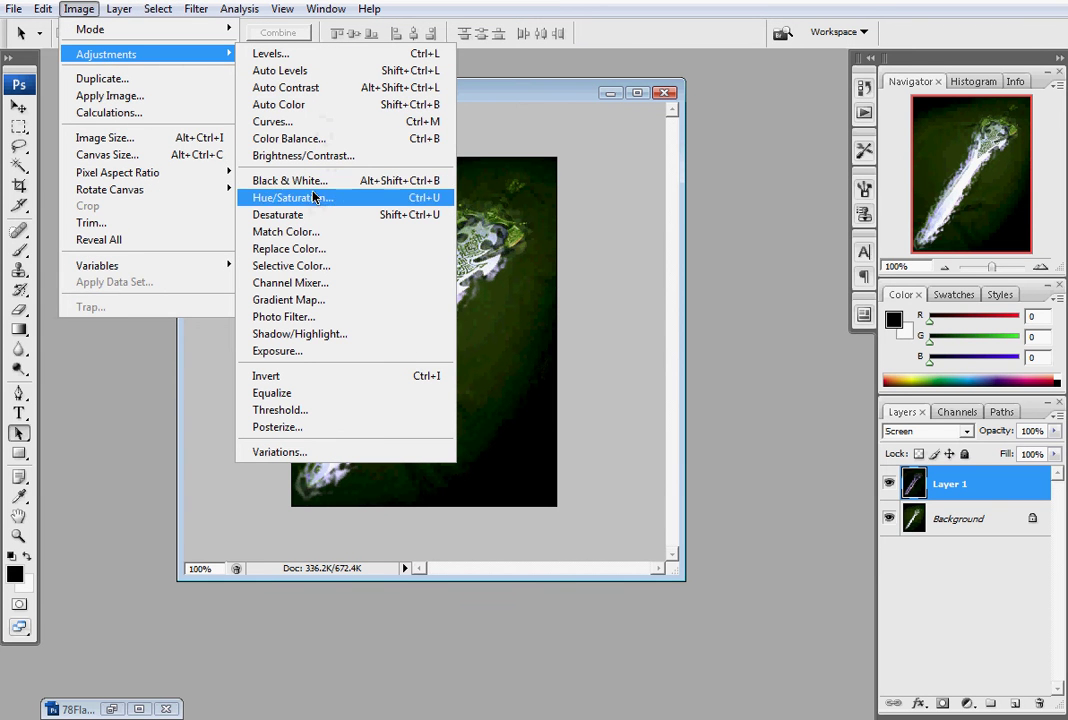
click(310, 140)
drag(632, 95, 741, 145)
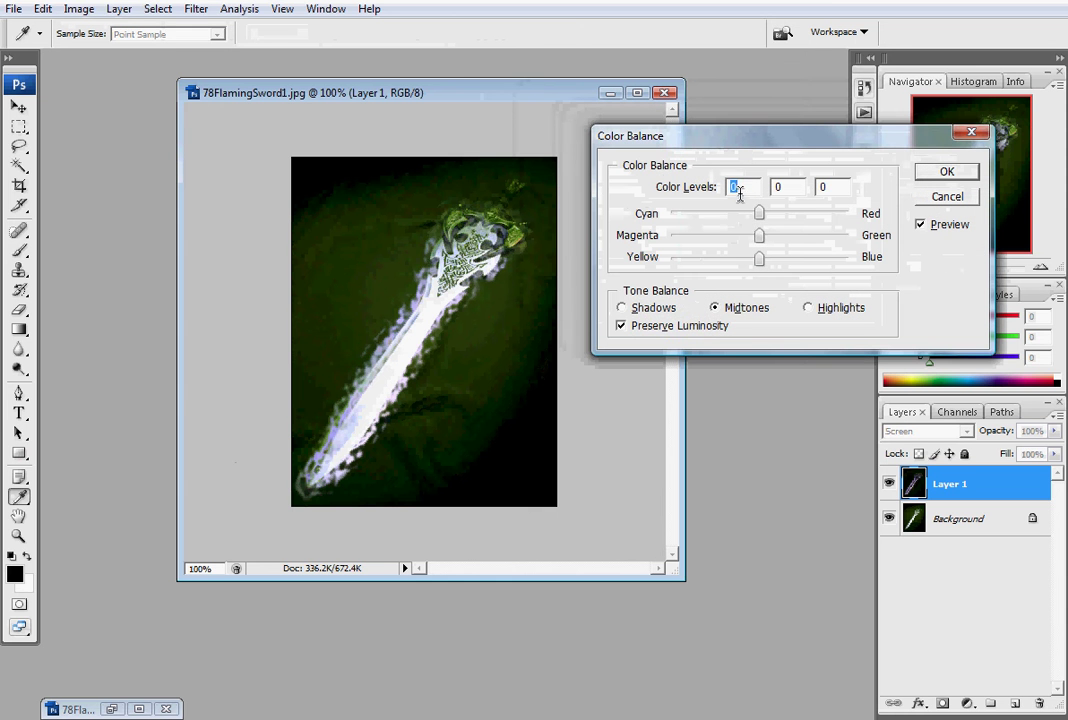
mouse_move(802, 218)
mouse_down()
mouse_move(837, 218)
mouse_move(818, 218)
mouse_up()
drag(753, 236, 713, 240)
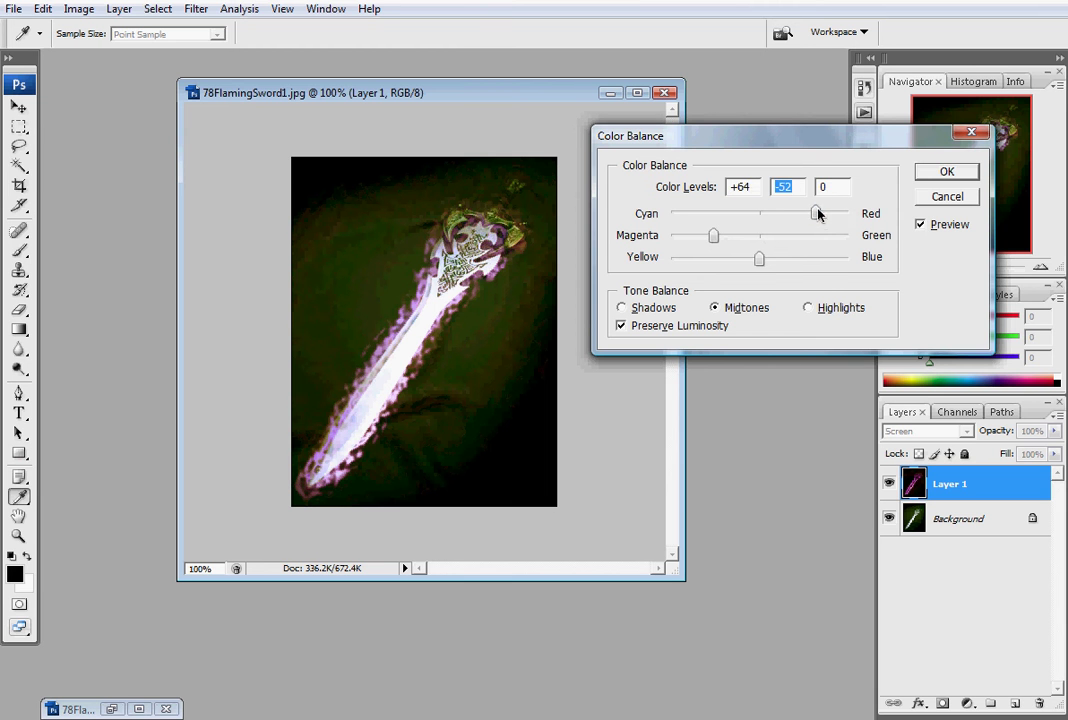
drag(818, 213, 836, 213)
drag(793, 263, 771, 262)
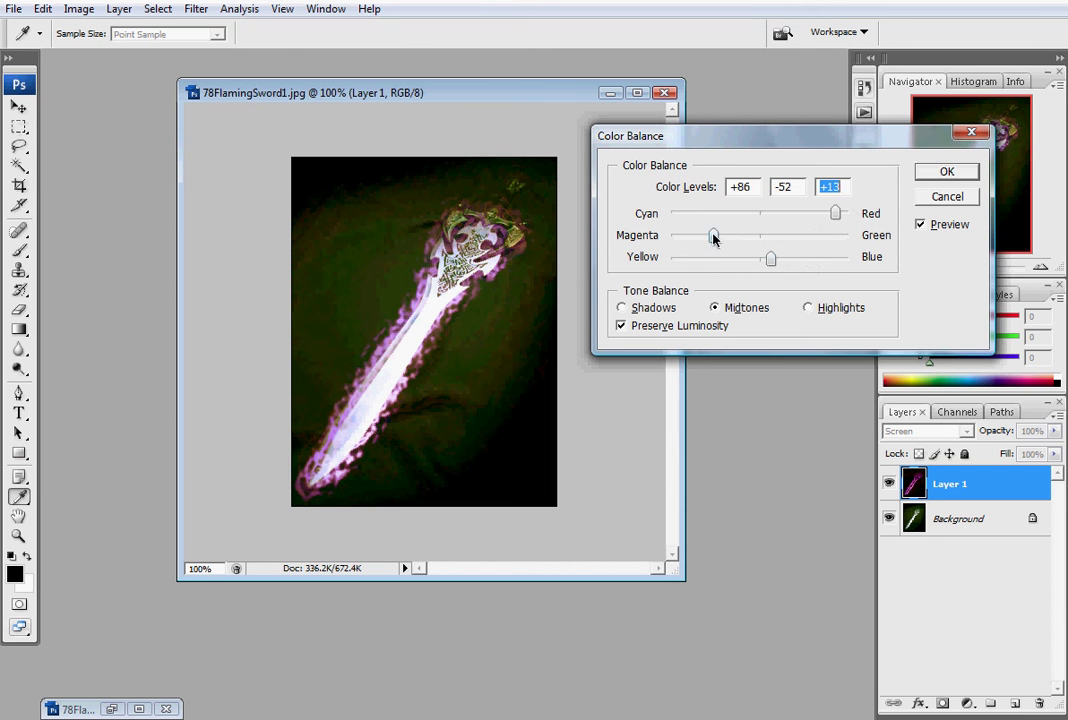
Settle Color Balance at Cyan/Red +100, Magenta/Green about -21, Yellow/Blue -40 and apply
drag(835, 213, 850, 213)
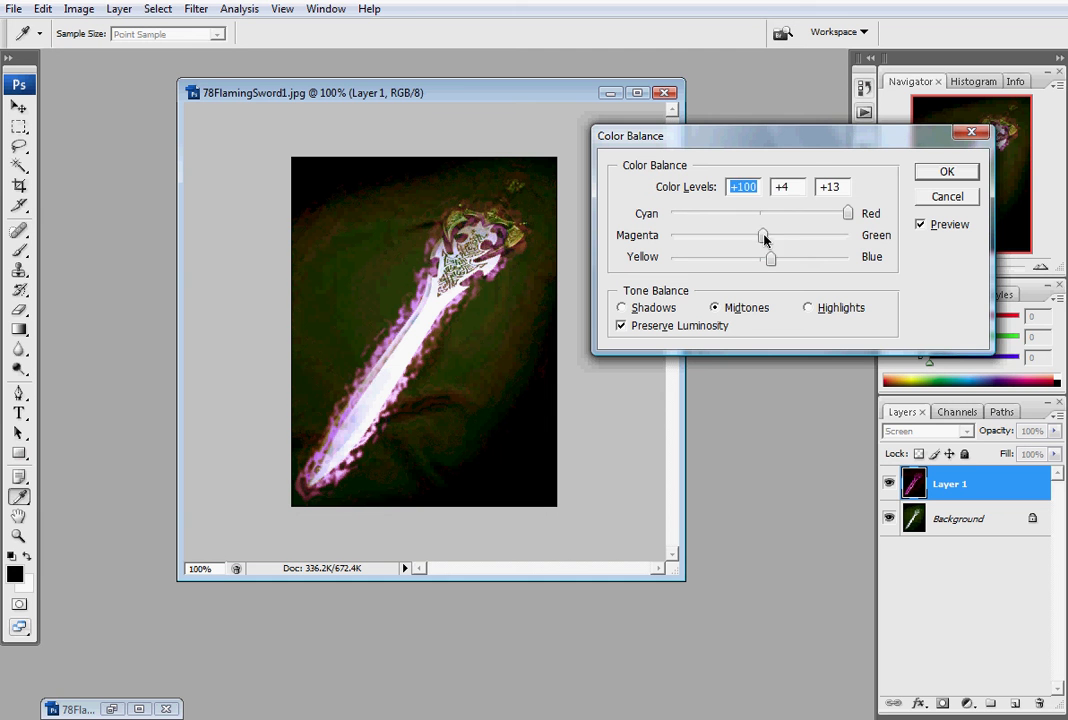
mouse_move(765, 238)
mouse_down()
mouse_move(810, 238)
mouse_move(756, 235)
mouse_move(817, 258)
mouse_move(676, 259)
mouse_move(722, 260)
mouse_move(735, 236)
mouse_up()
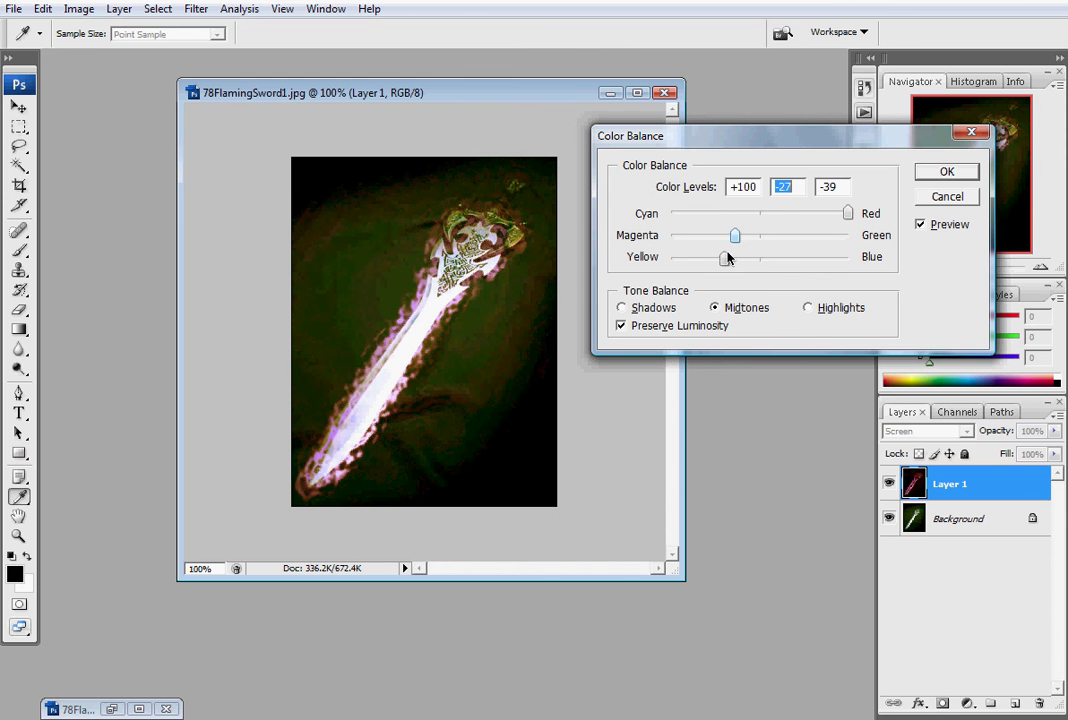
click(727, 260)
drag(737, 240, 725, 243)
drag(729, 237, 741, 237)
click(935, 174)
key(a)
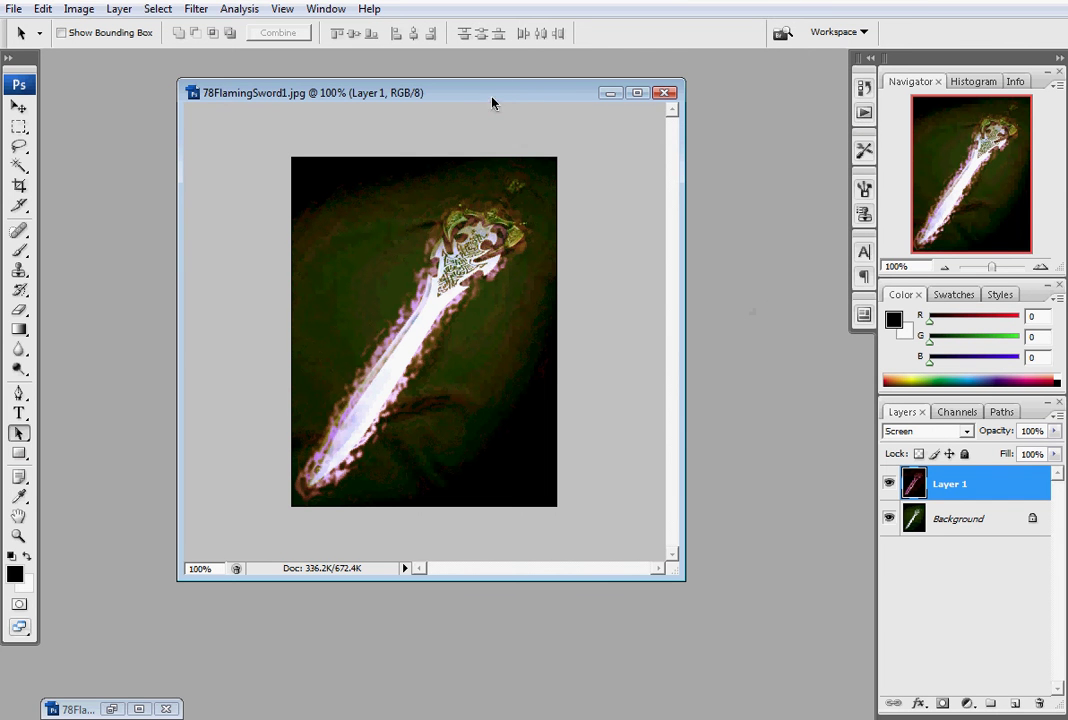
Move the sword window aside and place the restored 78FlamingSword16.jpg flame image beside it
drag(491, 102, 364, 84)
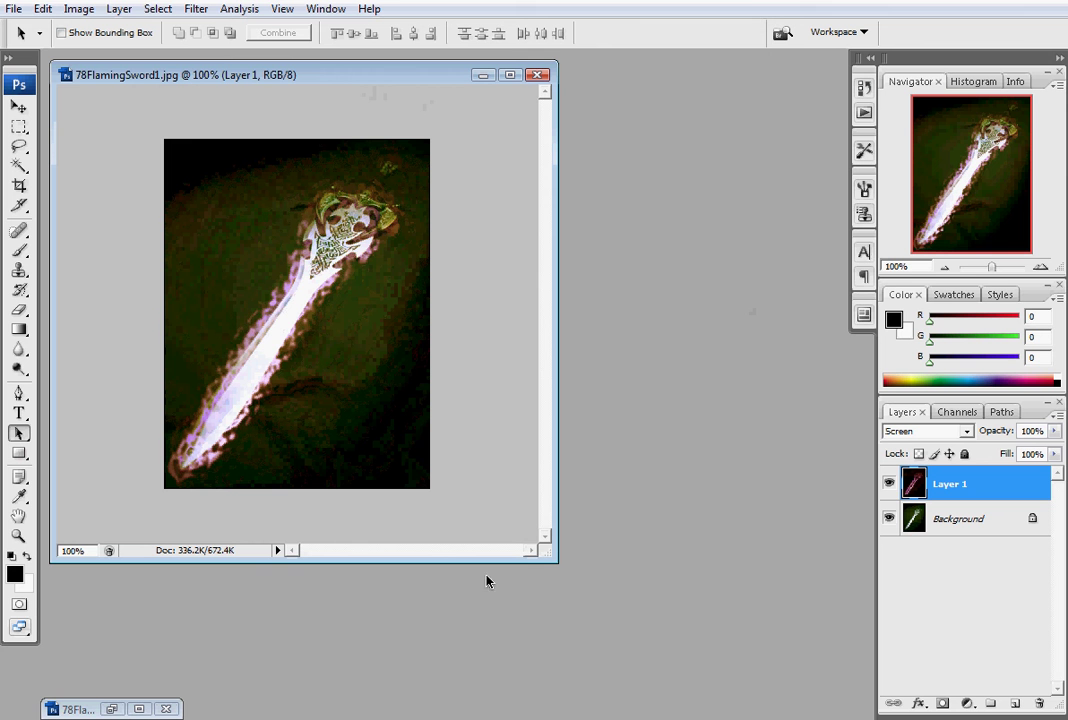
click(116, 711)
mouse_move(610, 188)
mouse_down()
mouse_move(679, 191)
mouse_move(608, 198)
mouse_move(648, 198)
mouse_move(617, 205)
mouse_move(646, 355)
mouse_move(656, 354)
mouse_up()
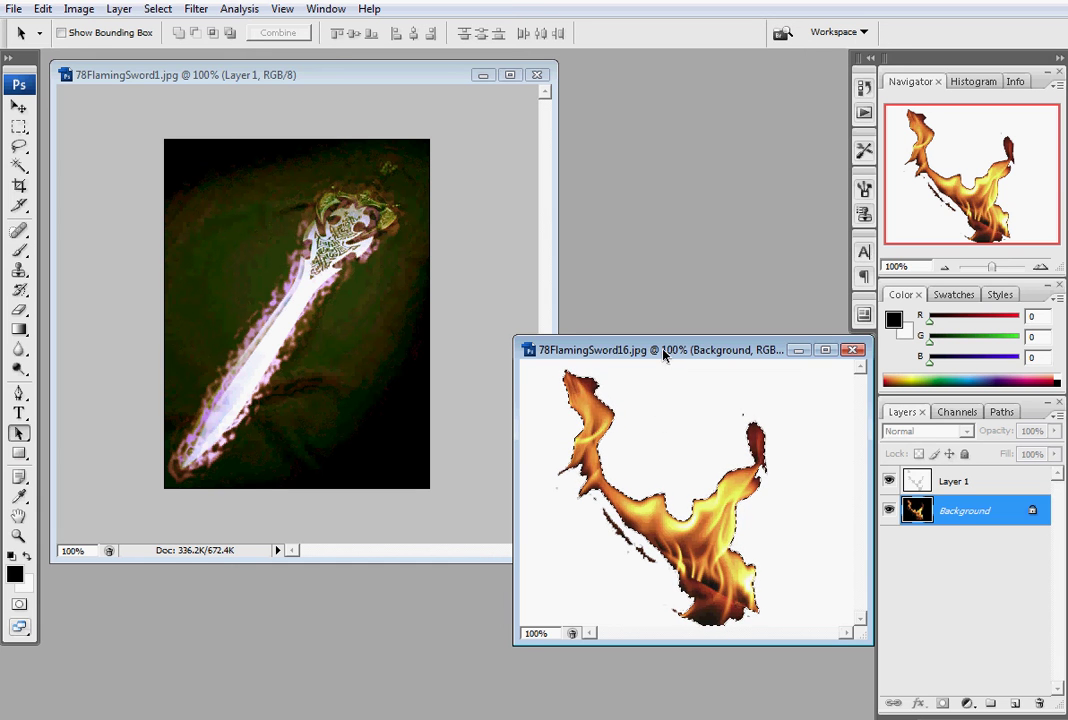
drag(663, 352, 623, 320)
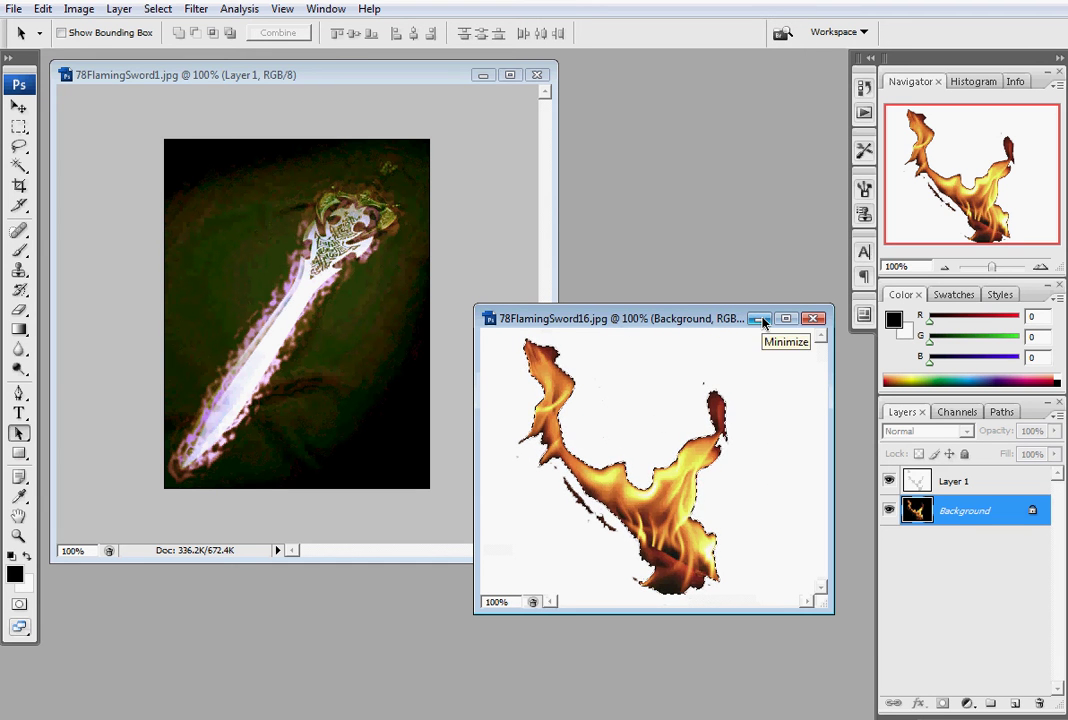
Copy the selected flame from 78FlamingSword16.jpg and minimize that window
click(48, 12)
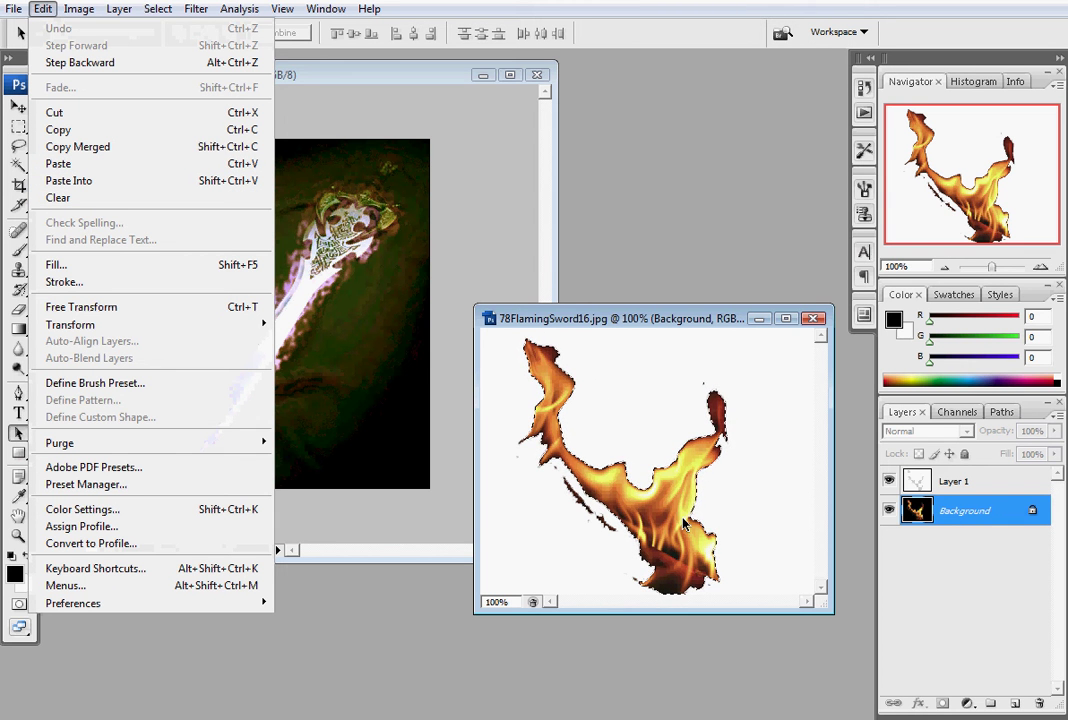
mouse_move(70, 325)
click(62, 130)
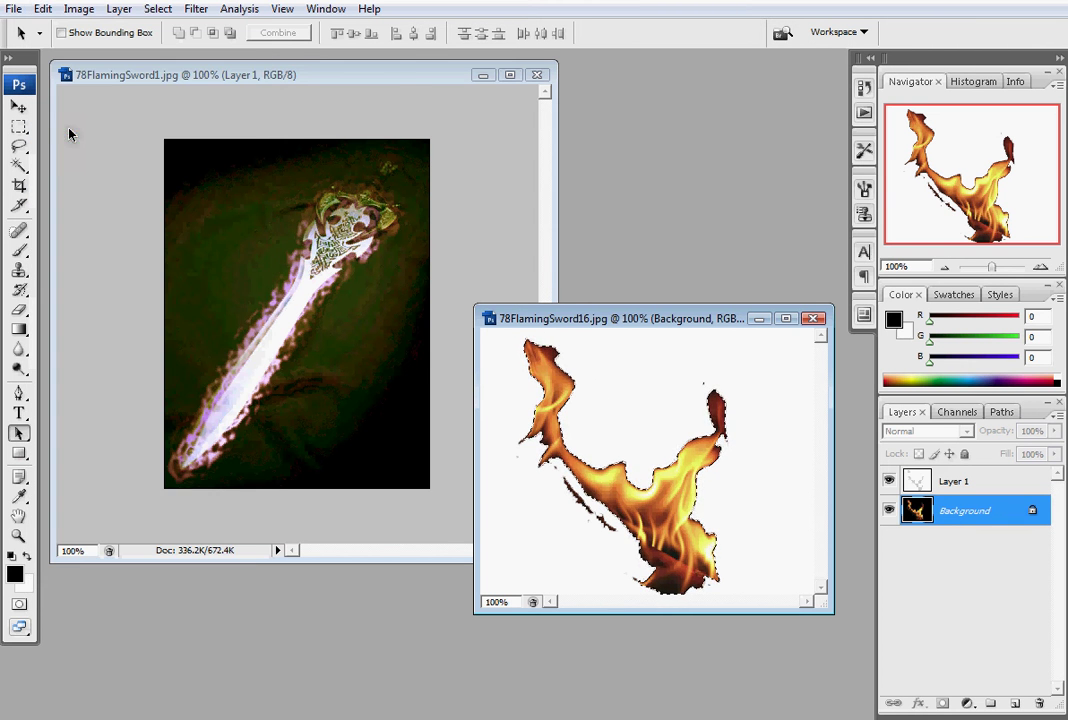
click(760, 319)
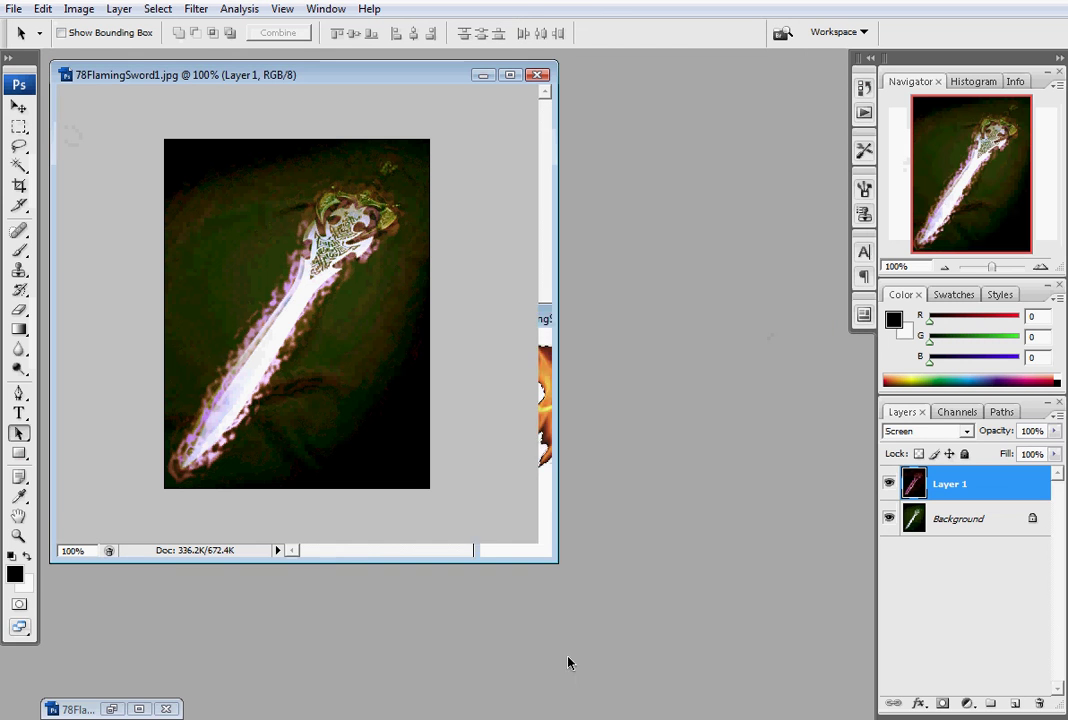
Paste the flame into the sword picture as Layer 2 with Screen blending
click(41, 9)
click(100, 163)
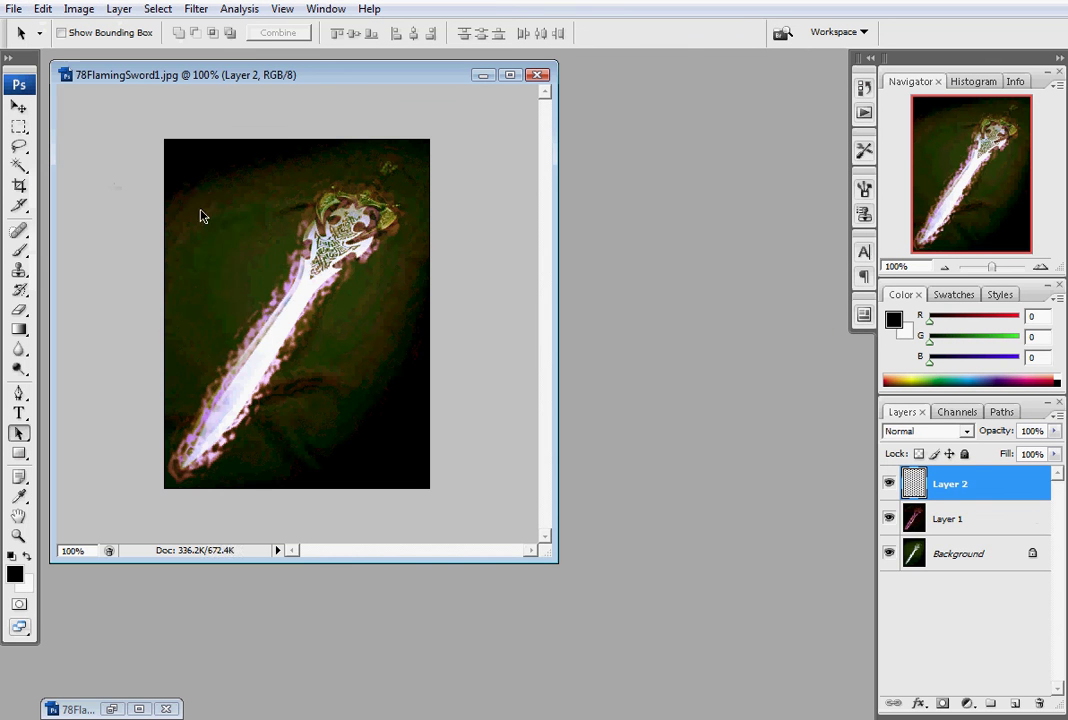
click(965, 434)
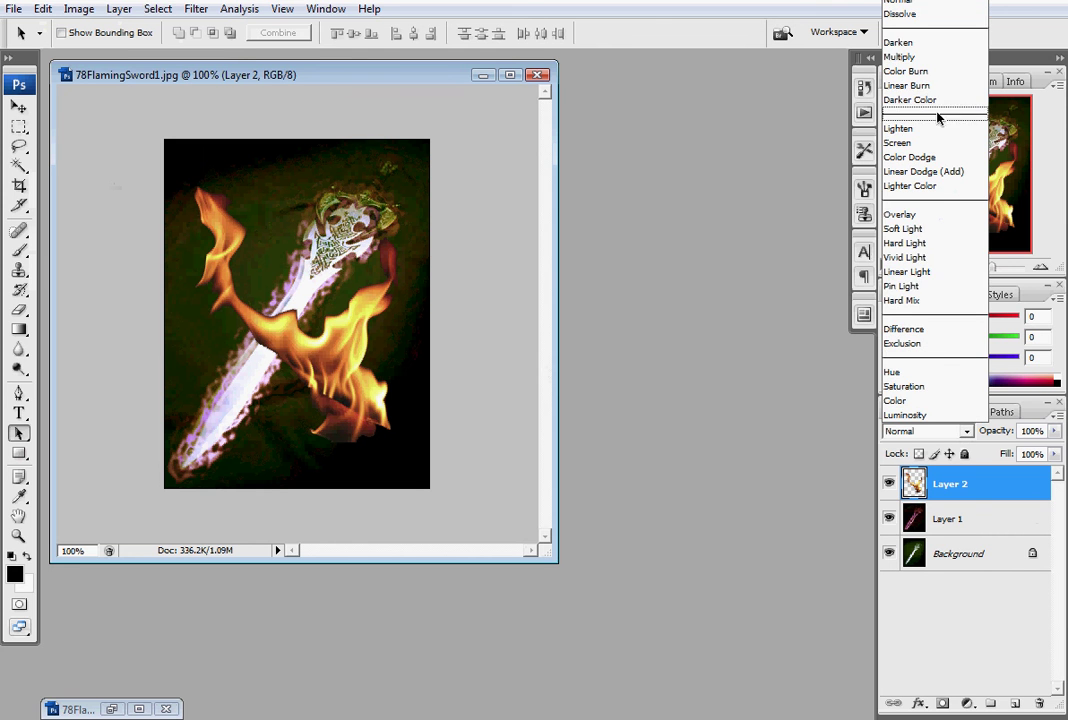
click(936, 149)
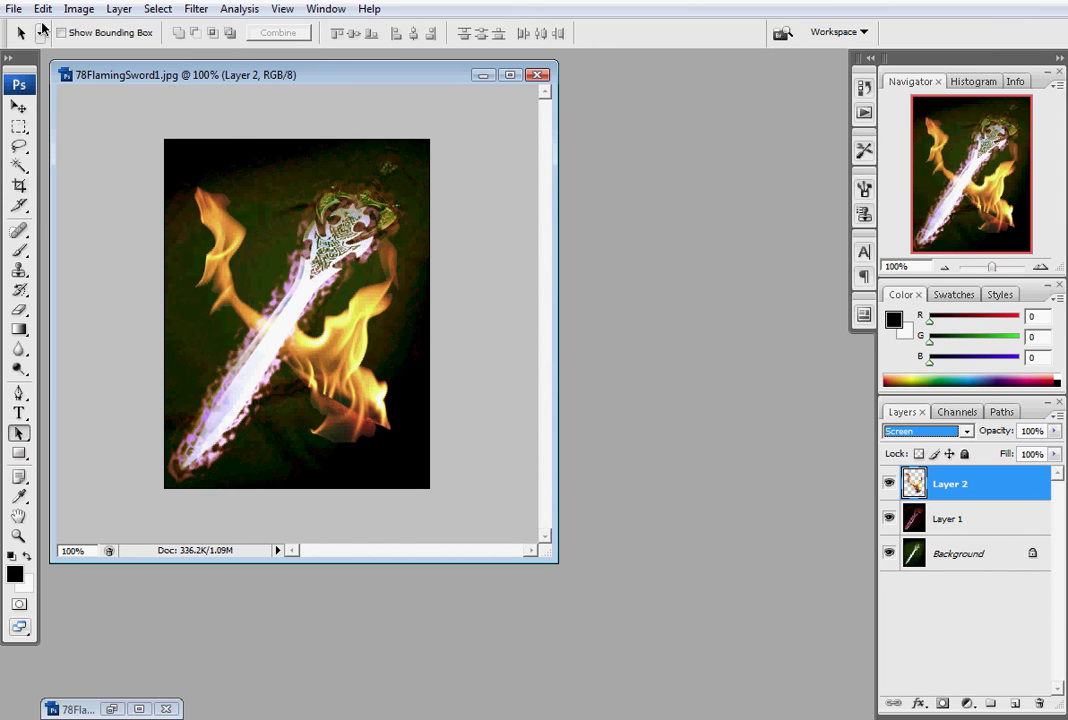
Rotate Layer 2's flame about -99°, shrink it, and commit it along the blade's upper left side
click(86, 10)
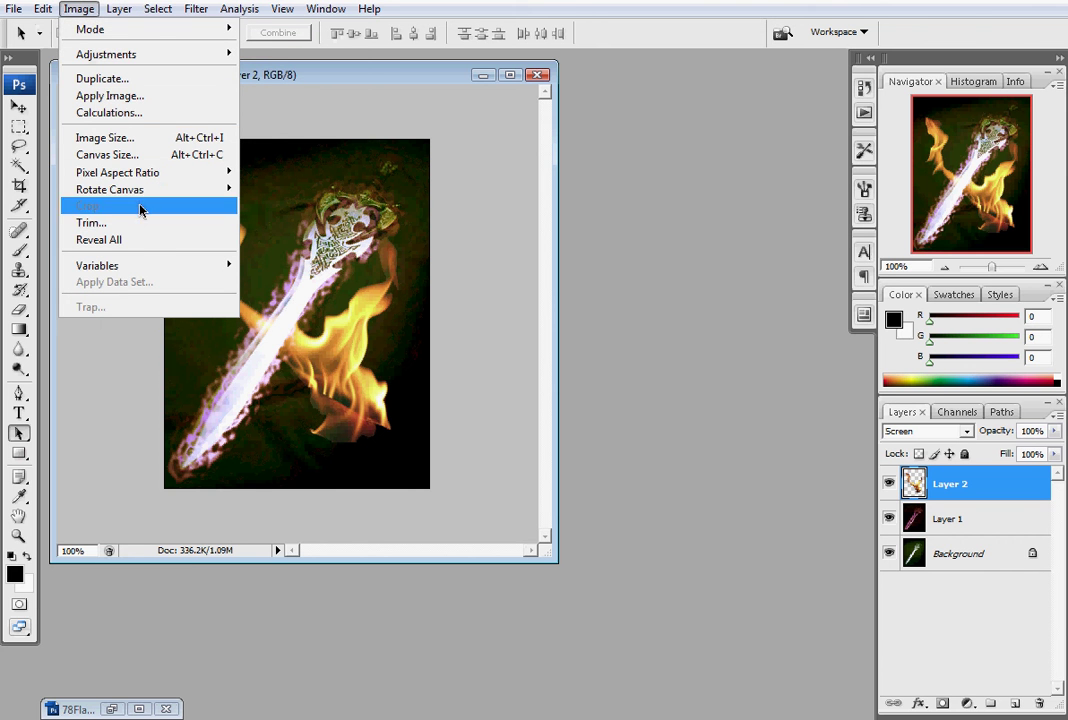
mouse_move(43, 9)
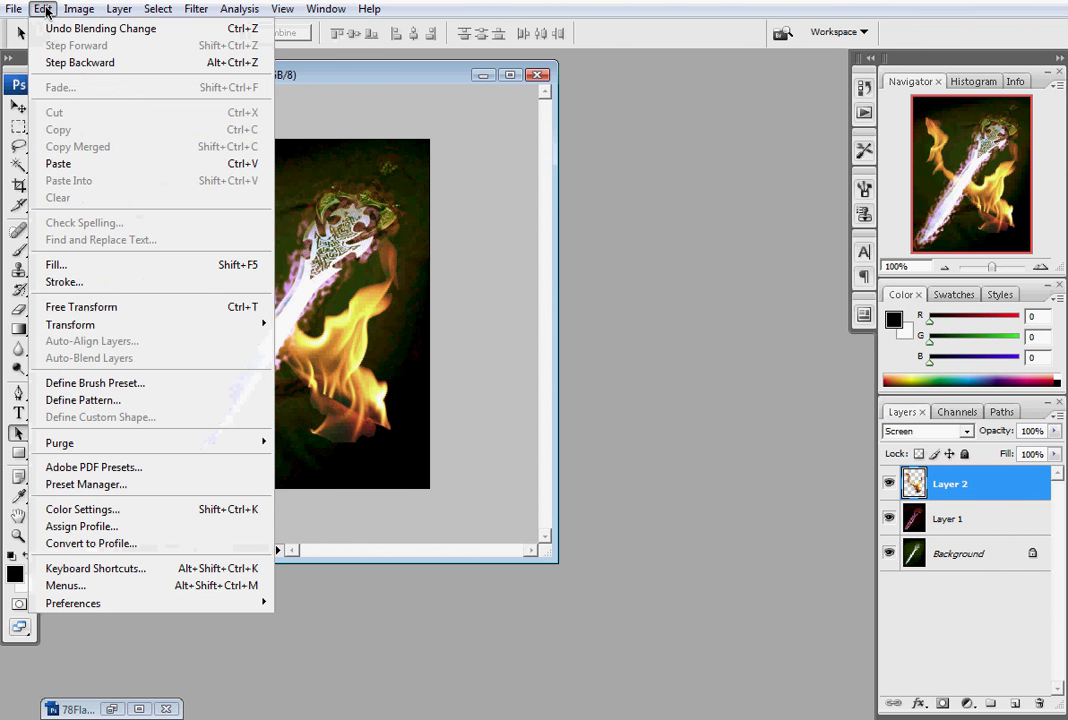
click(121, 309)
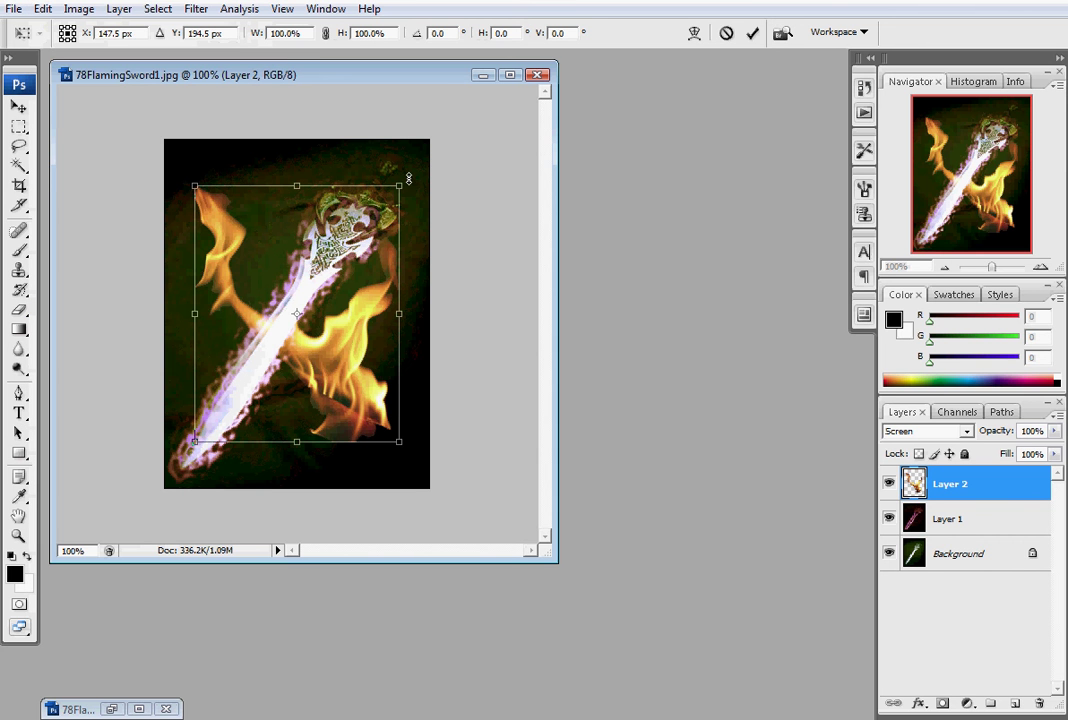
mouse_move(413, 184)
mouse_down()
mouse_move(199, 208)
mouse_move(187, 249)
mouse_up()
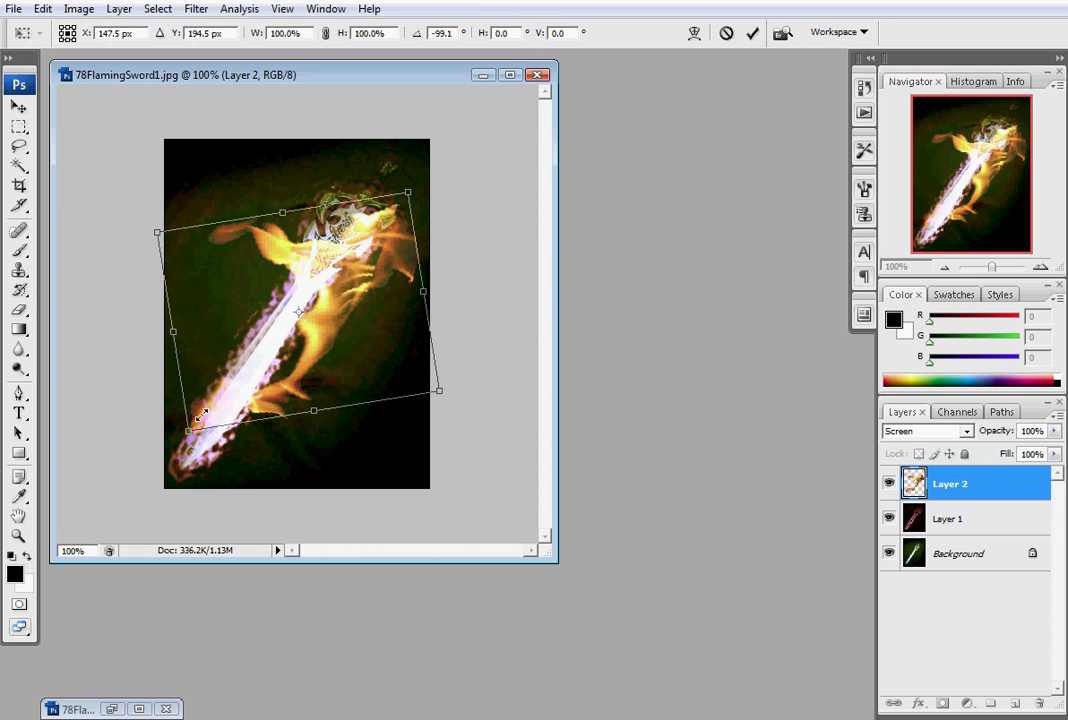
drag(172, 336, 254, 370)
drag(294, 252, 316, 322)
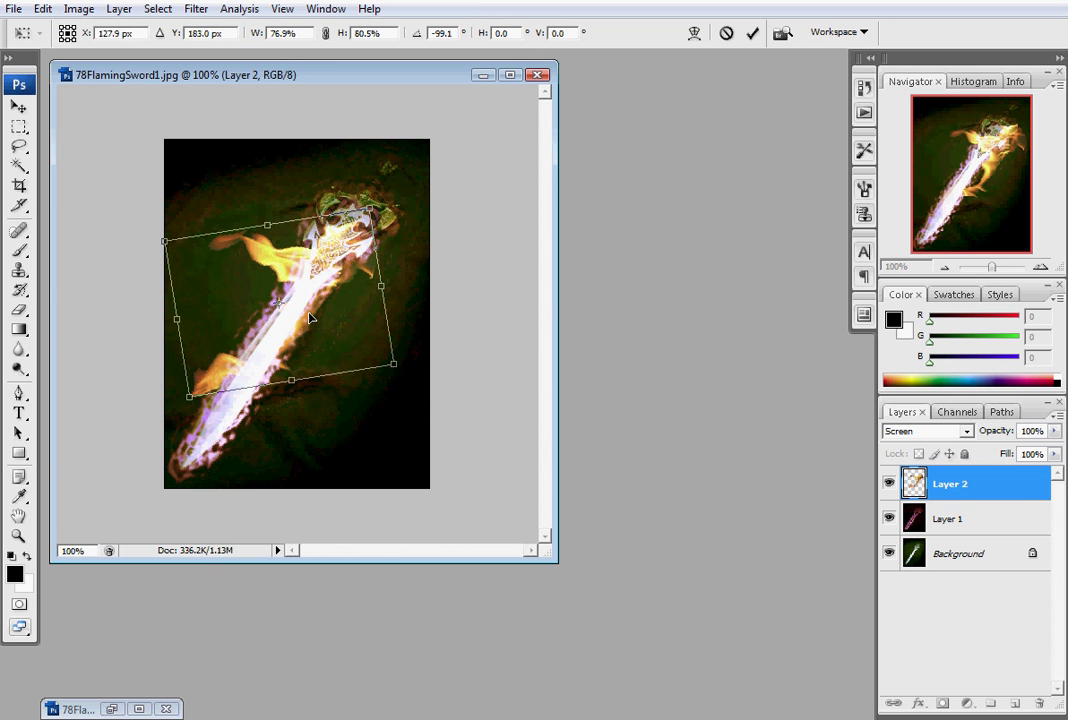
drag(393, 367, 275, 322)
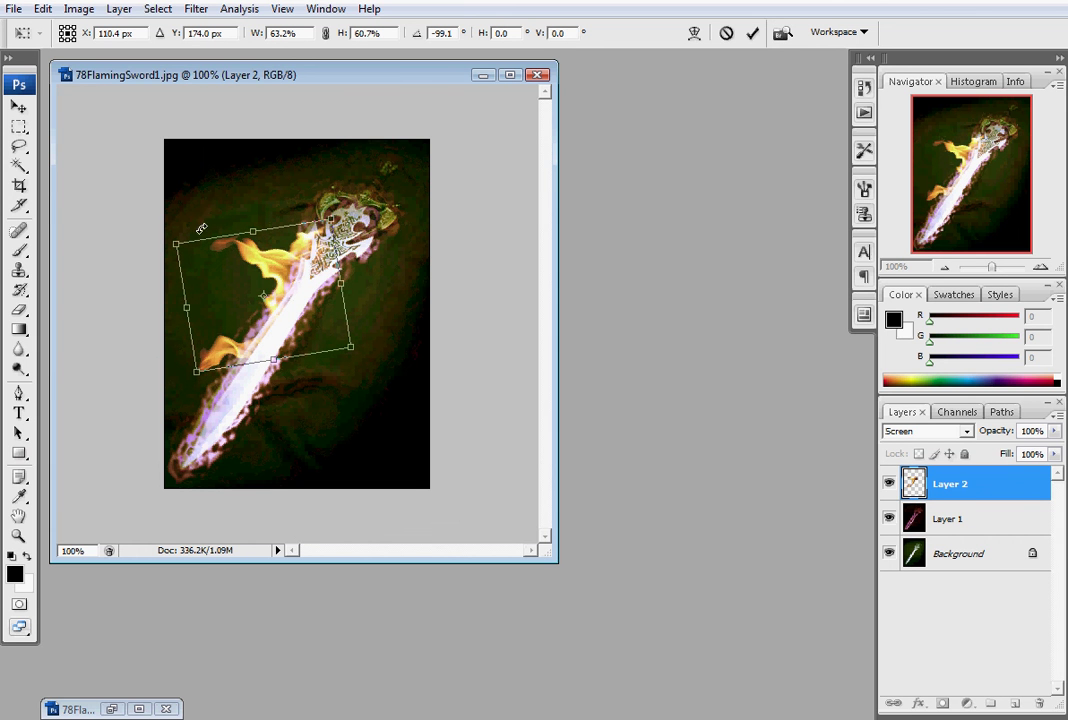
click(18, 106)
click(526, 259)
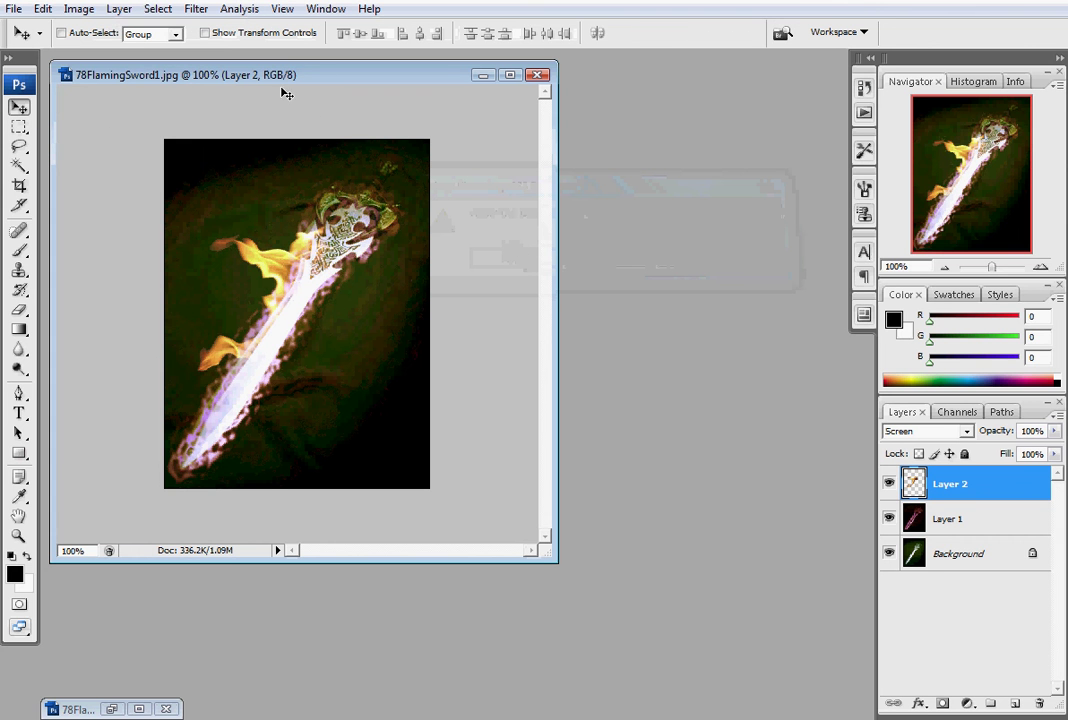
Paste another flame copy as Layer 3 and set its blend mode to Screen
click(43, 9)
click(80, 161)
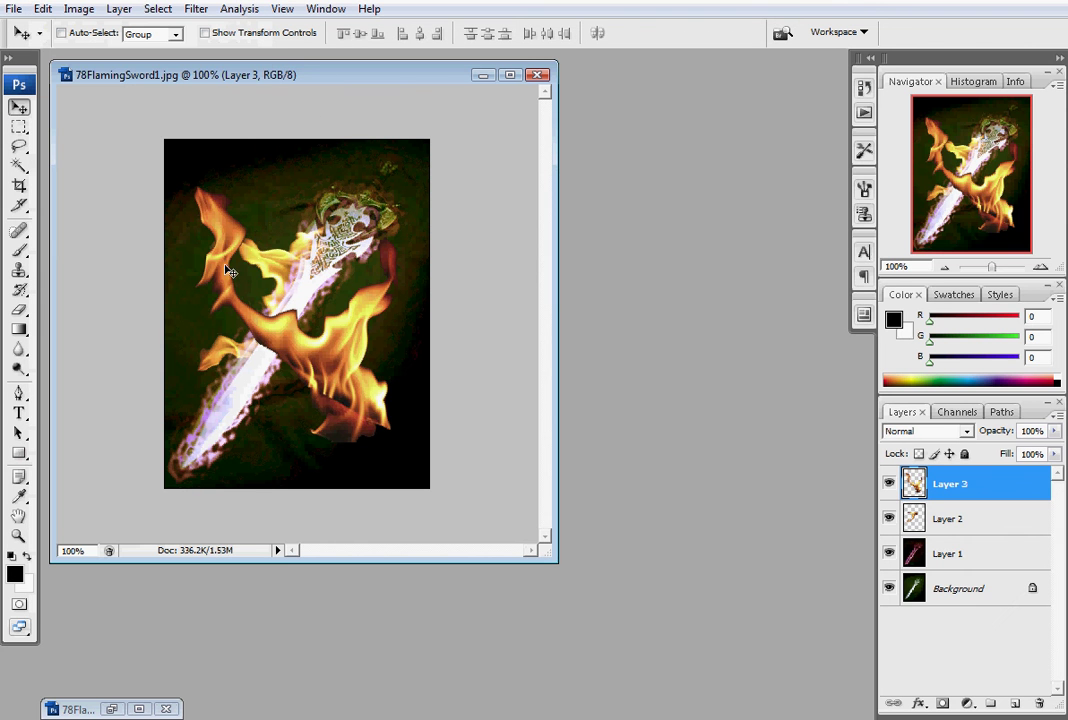
click(962, 442)
click(906, 137)
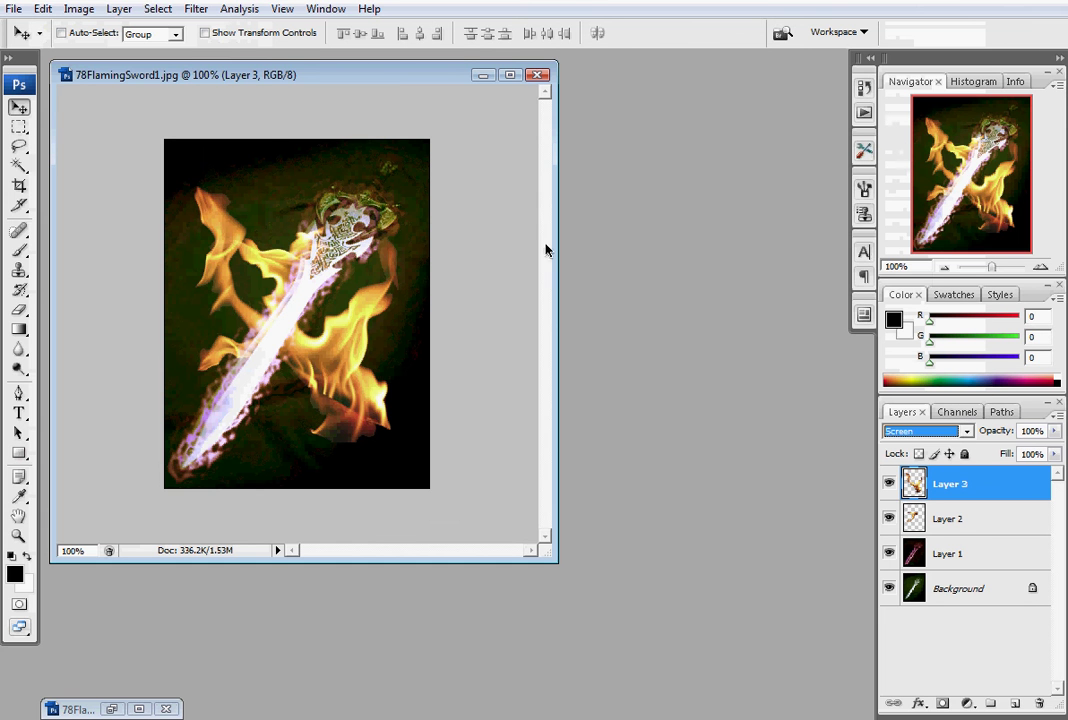
click(47, 9)
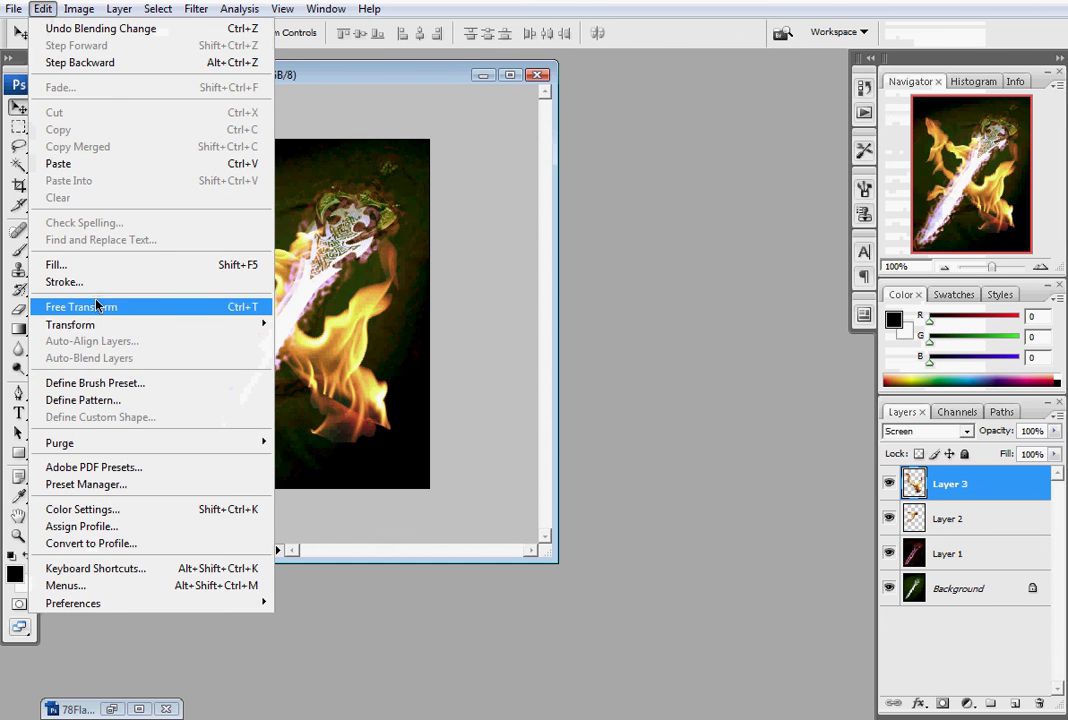
Rotate Layer 3's flame about -111°, shrink it, and commit it along the lower blade
click(160, 306)
mouse_move(374, 150)
mouse_down()
mouse_move(155, 248)
mouse_move(151, 237)
mouse_up()
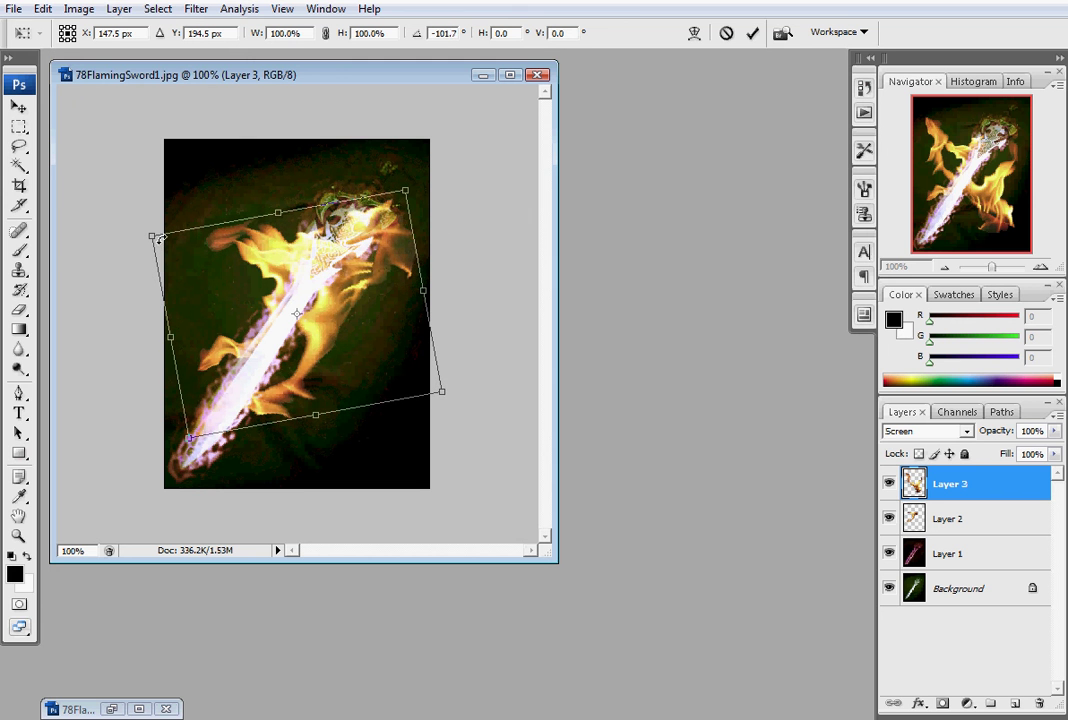
mouse_move(443, 392)
mouse_down()
mouse_move(327, 358)
mouse_move(338, 353)
mouse_up()
drag(265, 296, 249, 358)
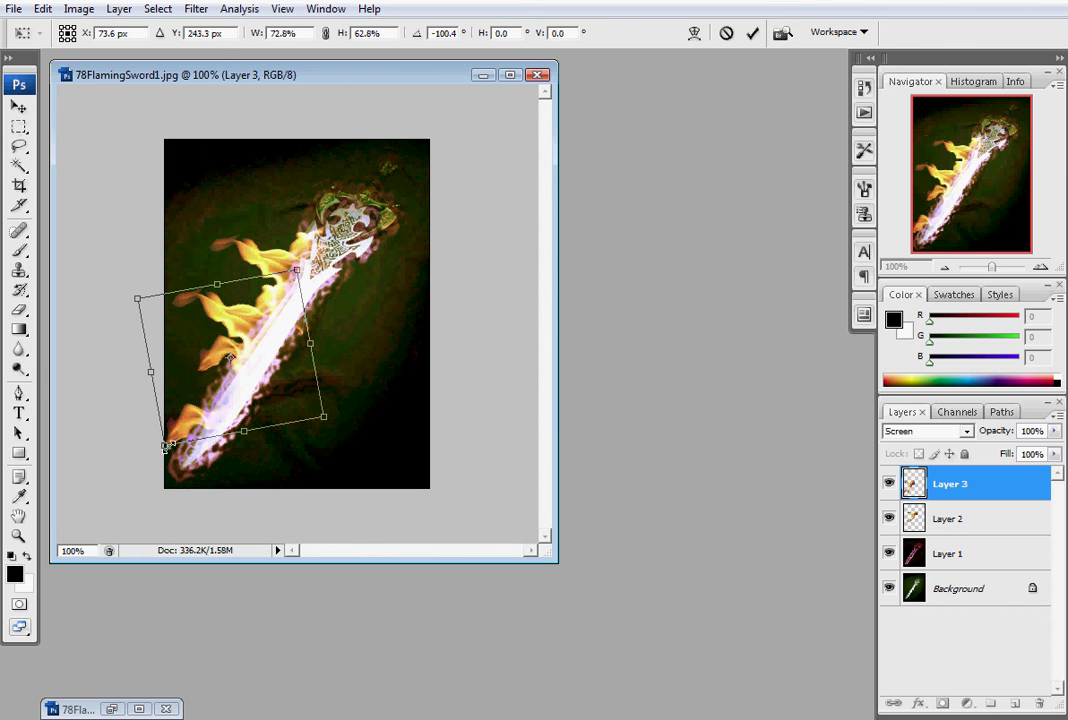
drag(163, 443, 175, 418)
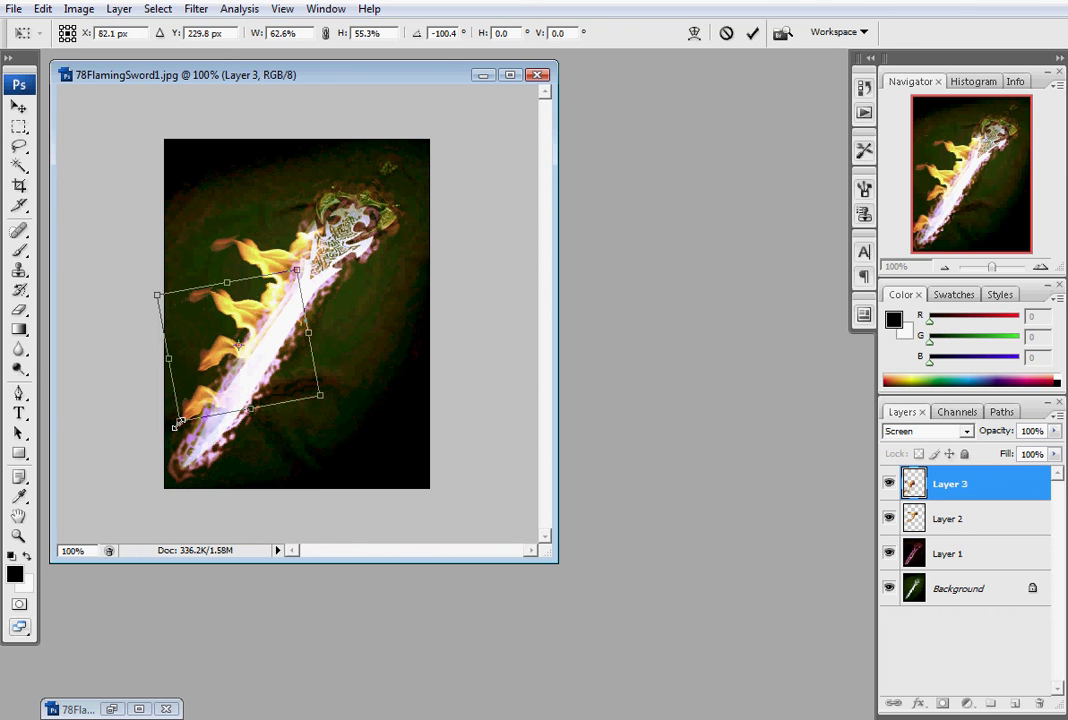
drag(247, 375, 203, 408)
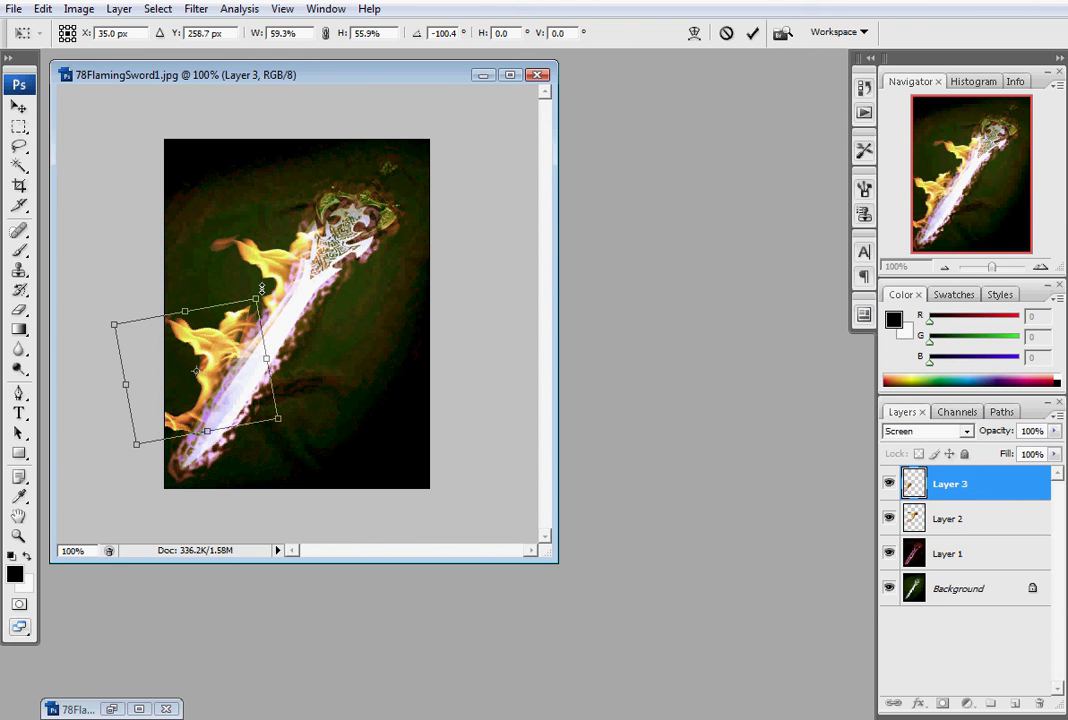
drag(255, 289, 239, 286)
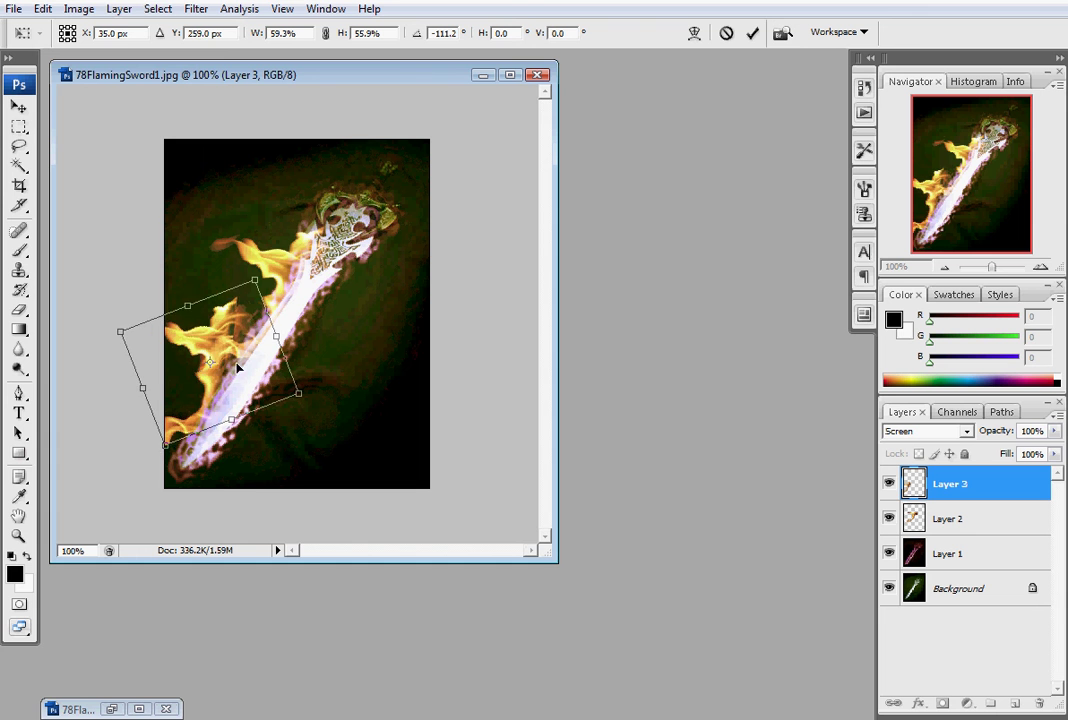
drag(224, 378, 238, 380)
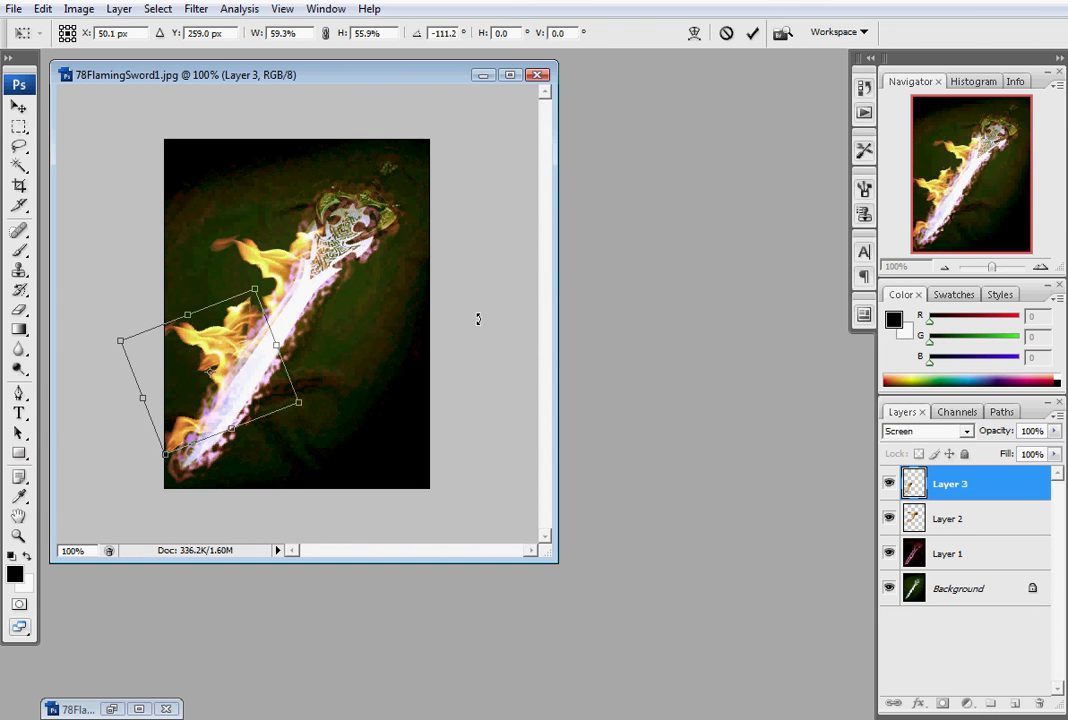
click(19, 107)
click(515, 256)
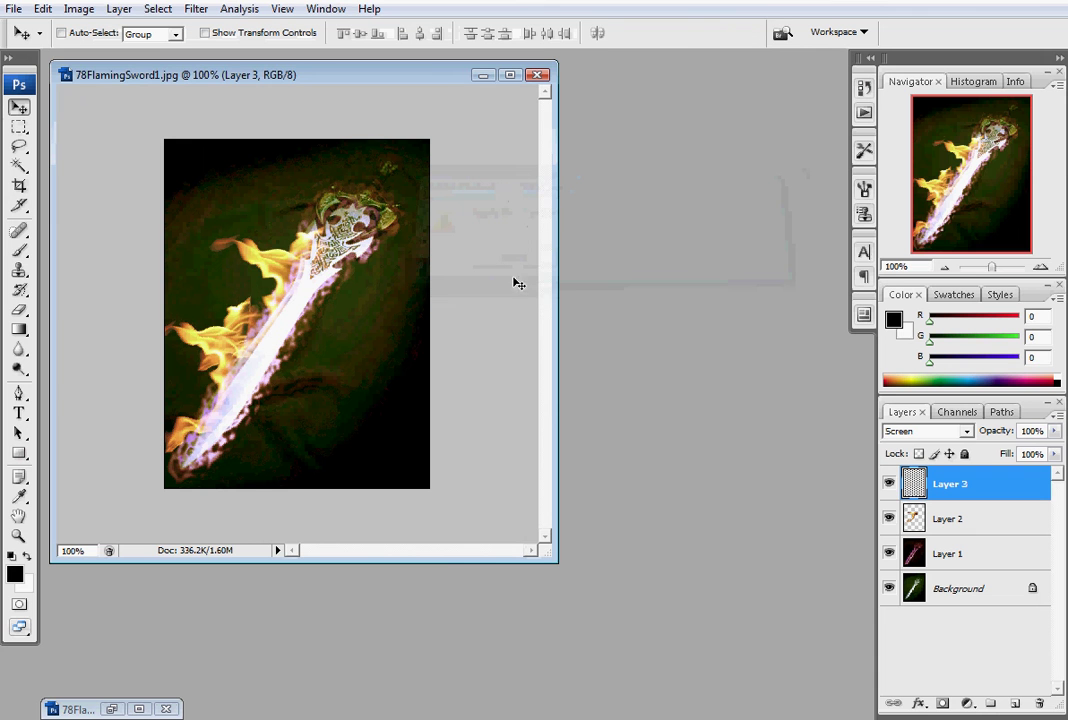